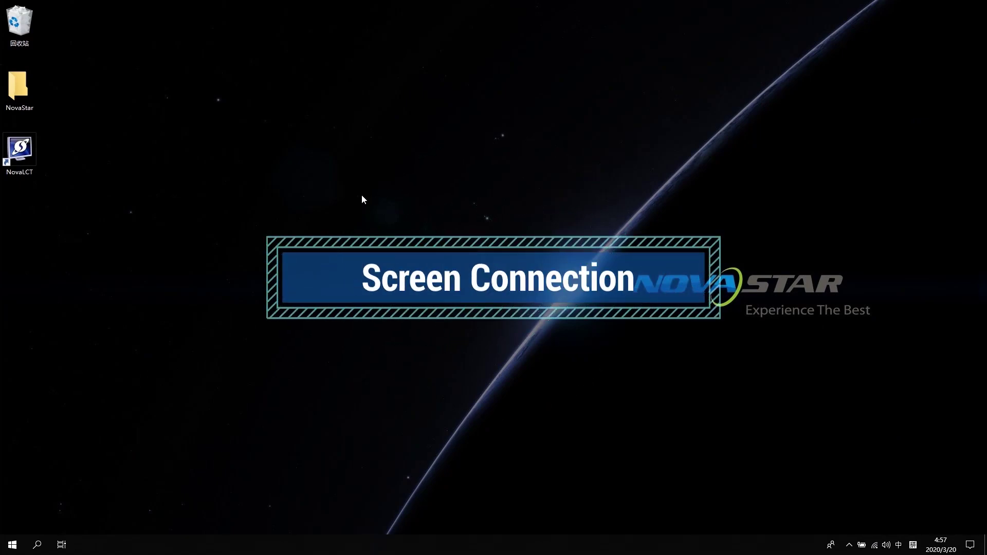
Launch NovaLCT, log in as the advanced synchronous system user with the password, and open Screen Configuration.
double_click(27, 152)
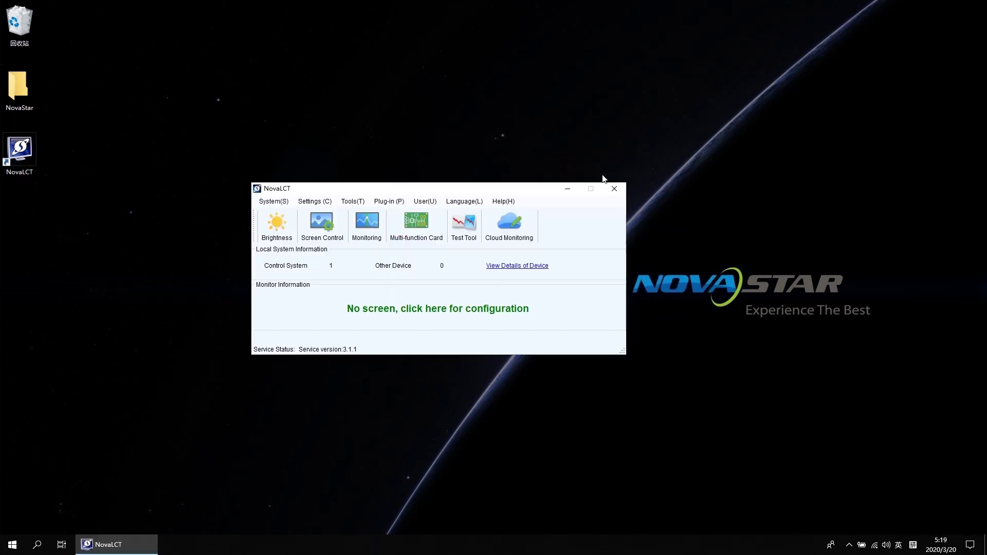
left_click(420, 205)
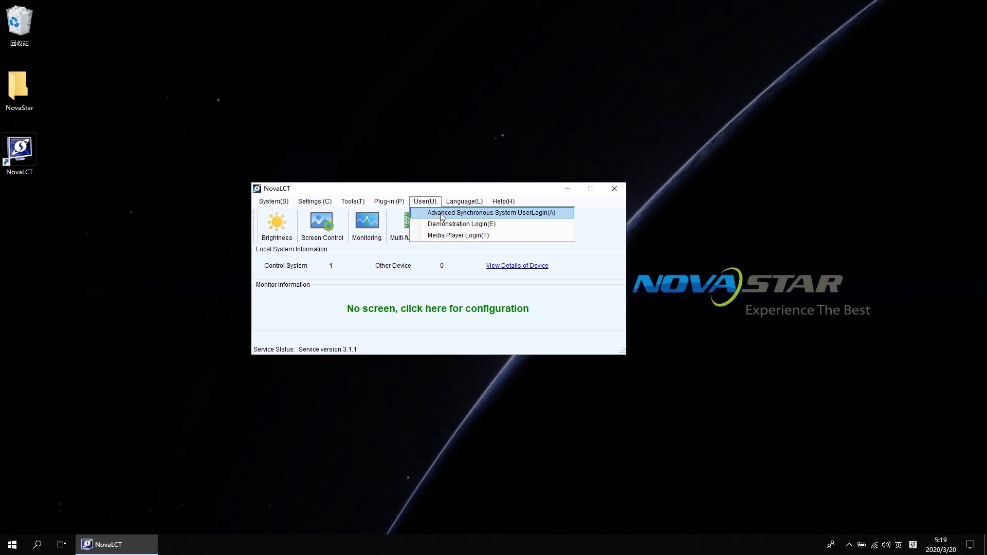
left_click(441, 213)
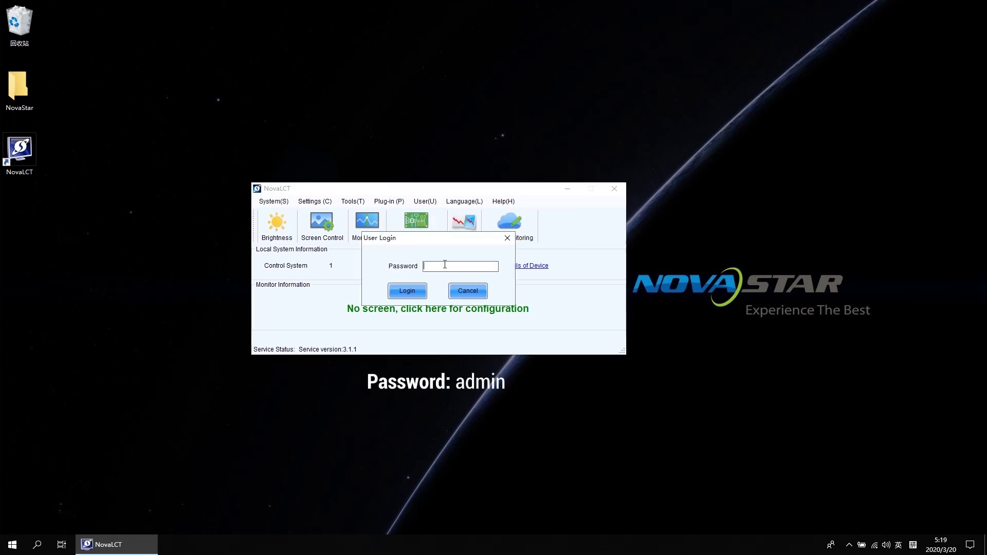
type("admin")
key("Return")
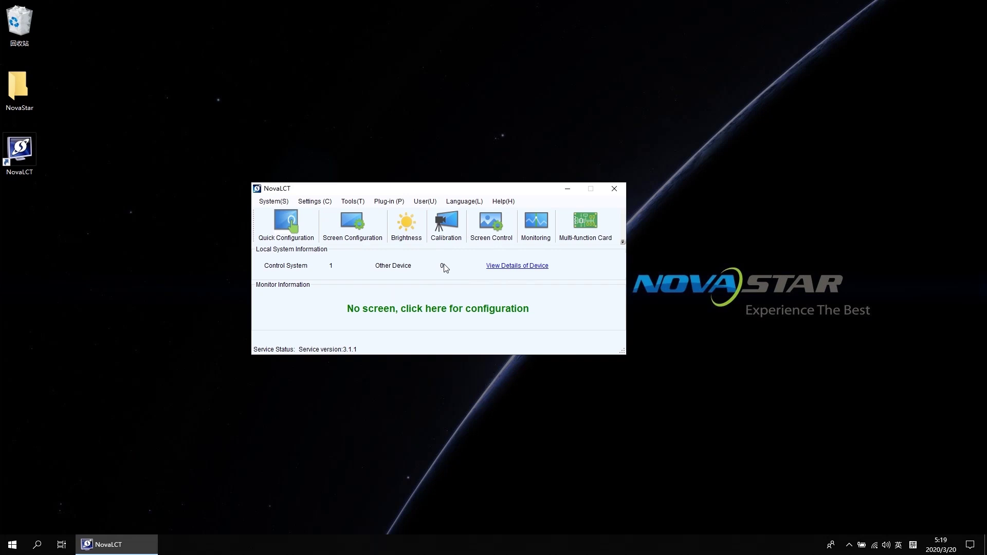
left_click(357, 232)
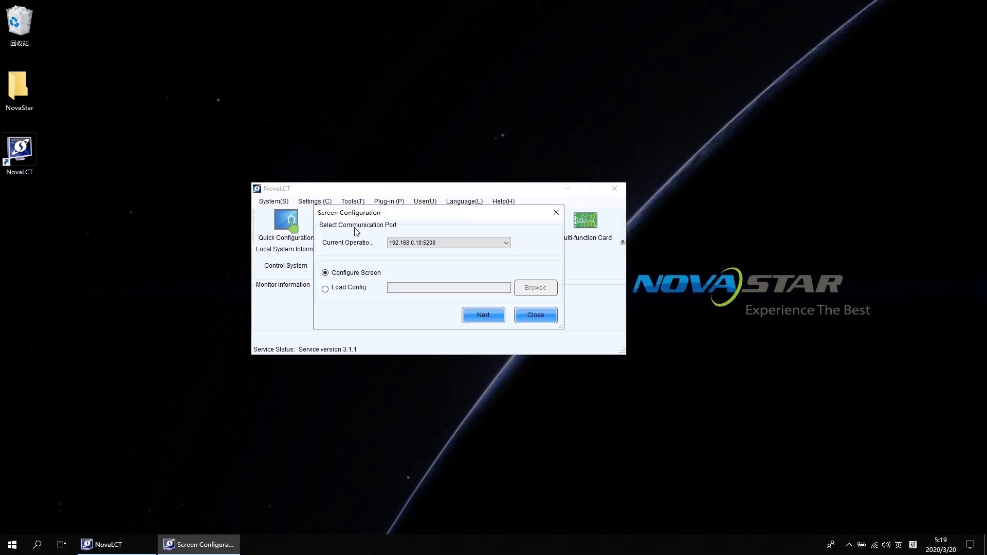
Select communication port 192.168.0.10:5200 and continue to the Screen Connection page.
left_click(444, 243)
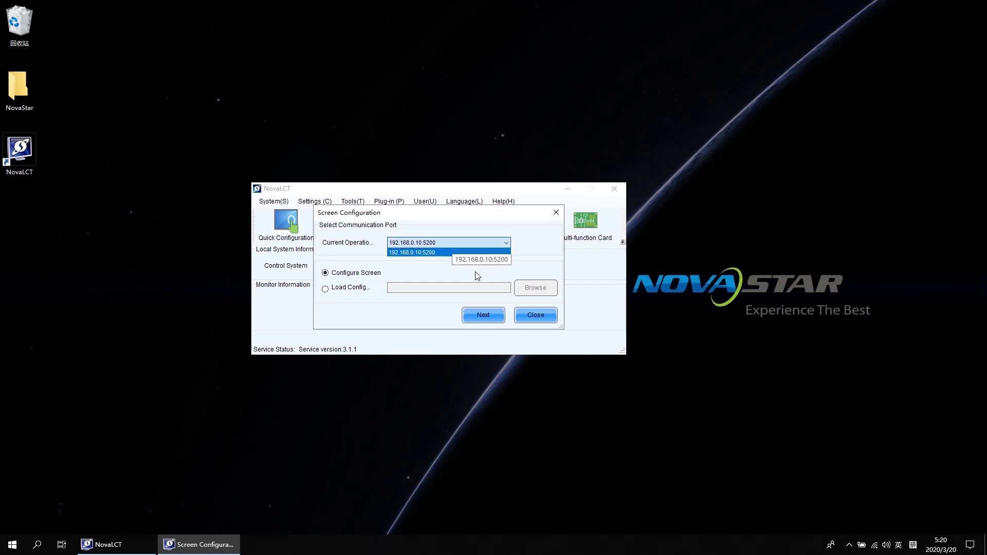
left_click(484, 319)
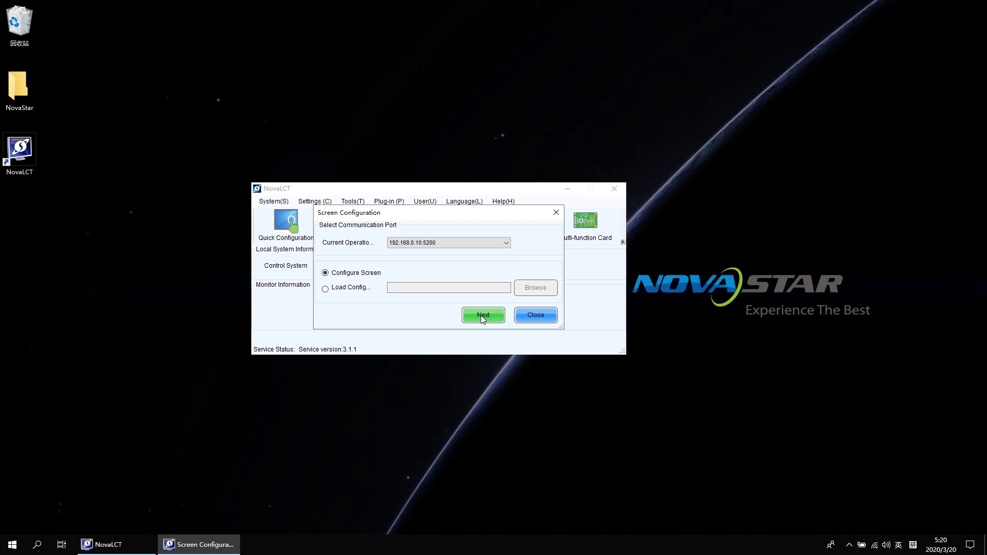
left_click(483, 315)
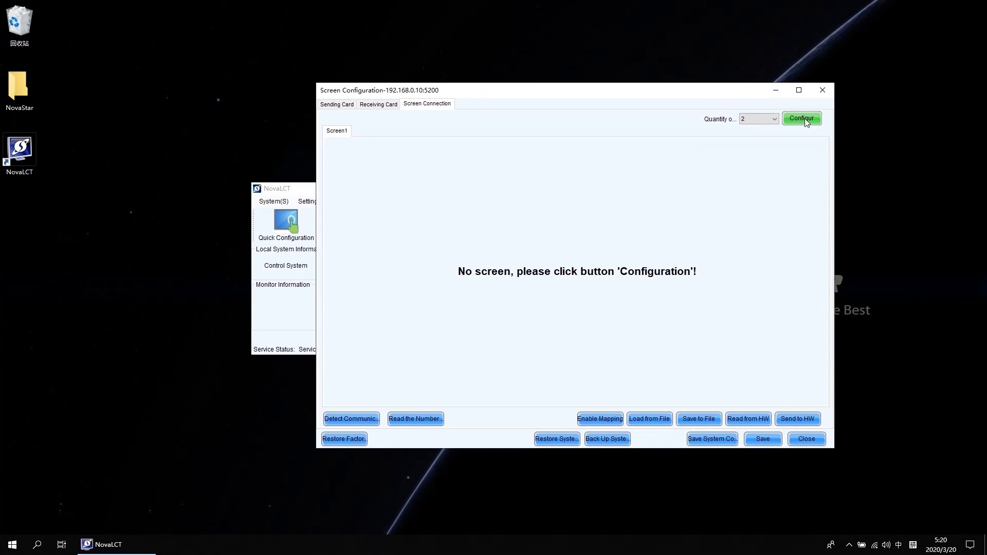
Set the screen quantity to 2 and generate Screen1 and Screen2, checking each tab.
key("shift")
left_click(765, 123)
left_click(759, 137)
left_click(805, 121)
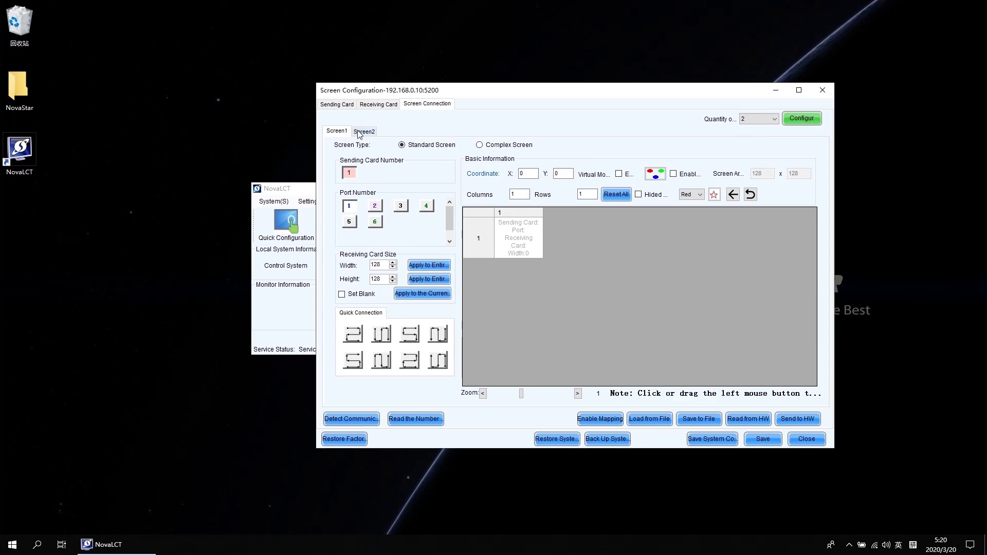
left_click(360, 132)
left_click(339, 132)
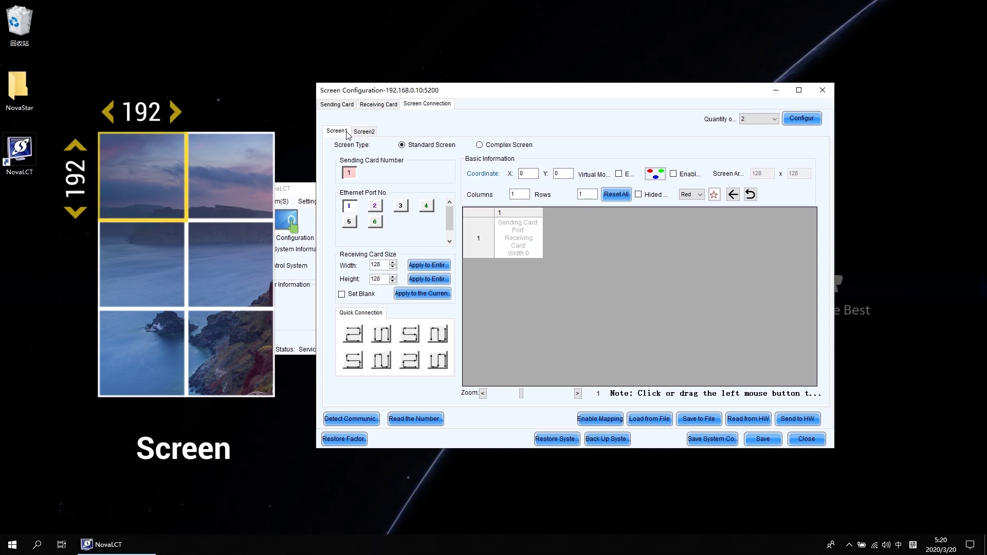
Reset Screen1's grid to 2 columns by 3 rows.
left_click_drag(523, 194, 509, 193)
type("2")
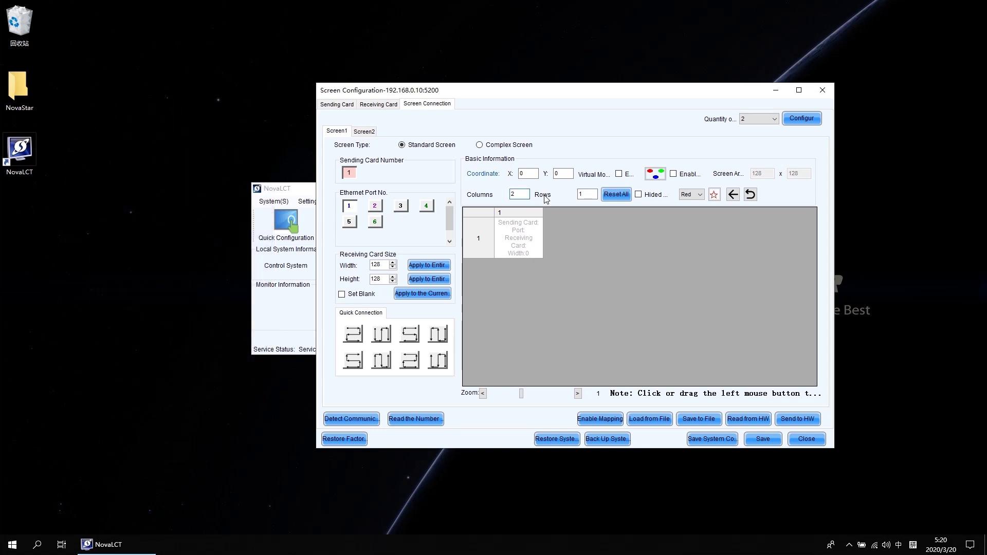
key("Tab")
type("3")
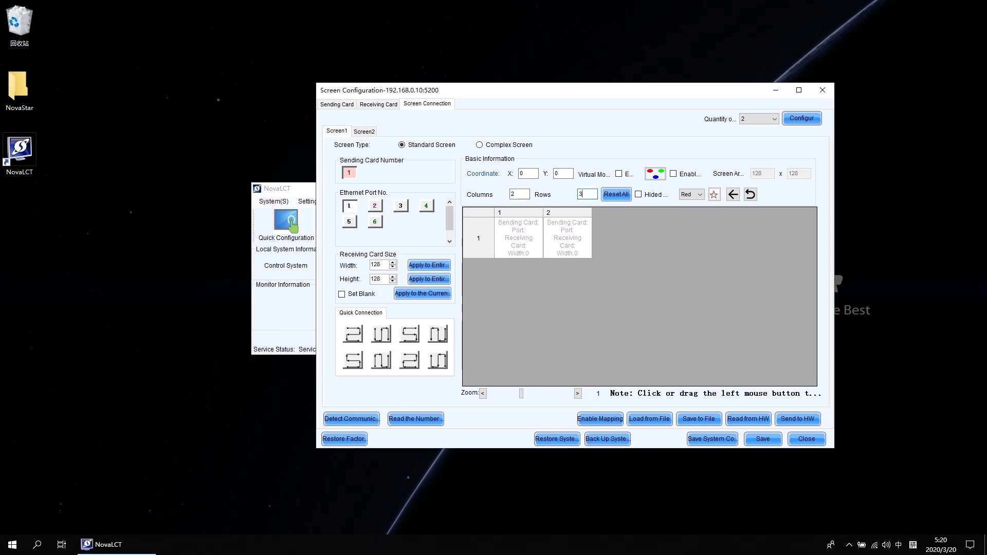
left_click(620, 198)
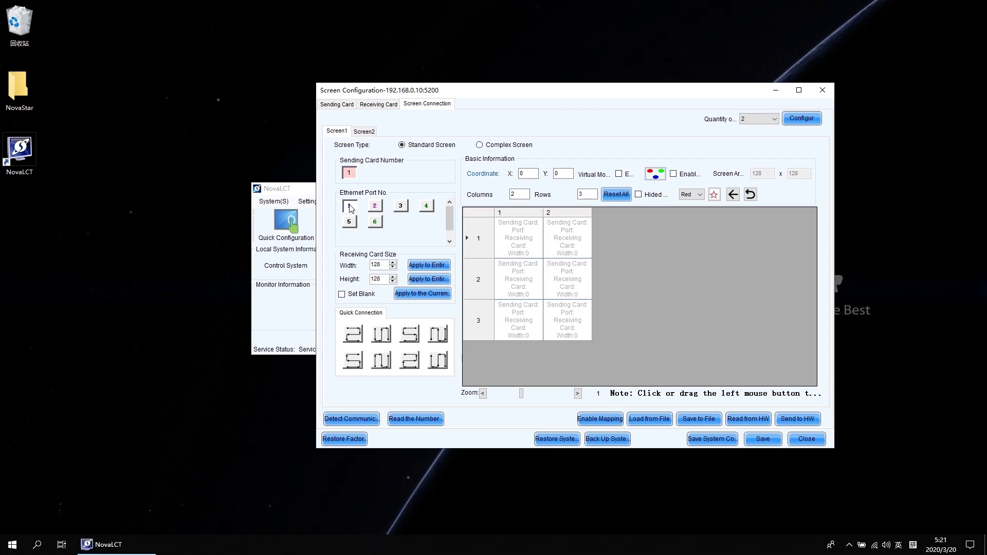
Set Screen1's receiving card width and height to 192 each.
left_click_drag(382, 265, 365, 265)
type("192")
left_click_drag(383, 278, 370, 274)
type("192")
Toggle mapping on and back off to check the module numbers.
left_click(603, 417)
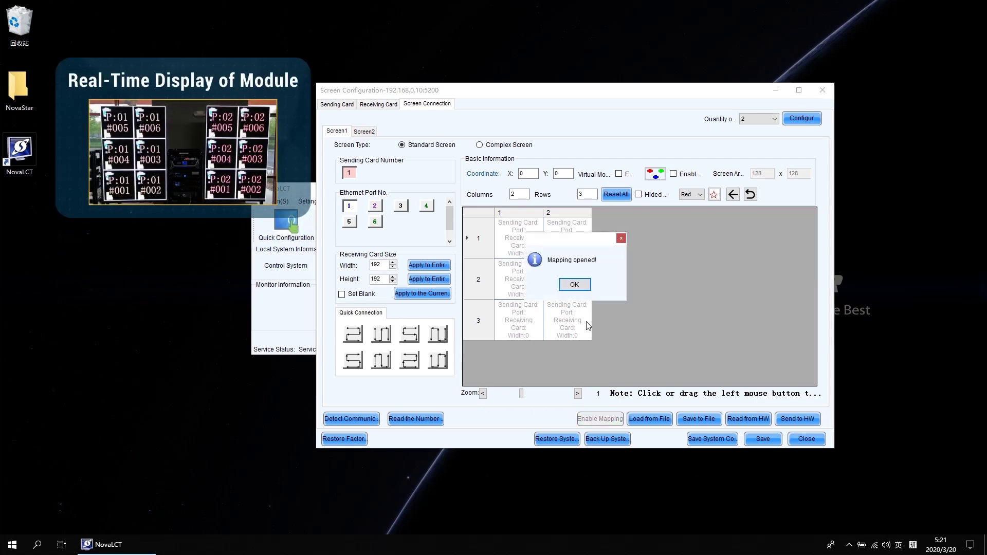
left_click(581, 285)
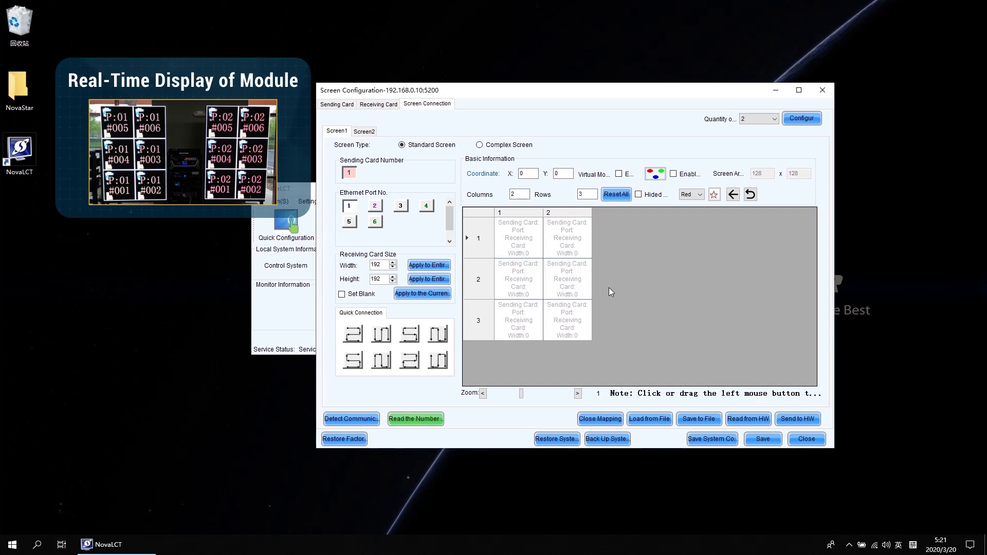
left_click(601, 419)
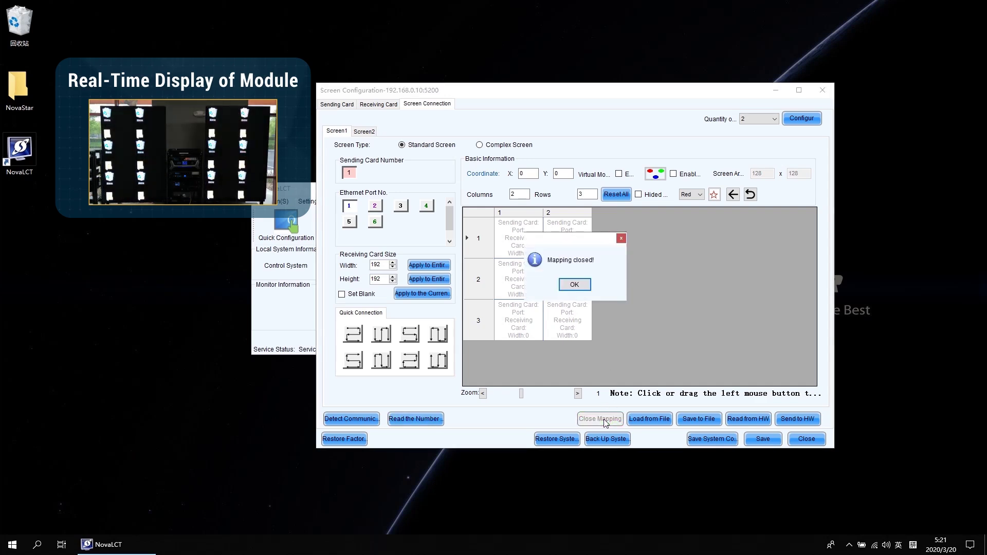
left_click(580, 285)
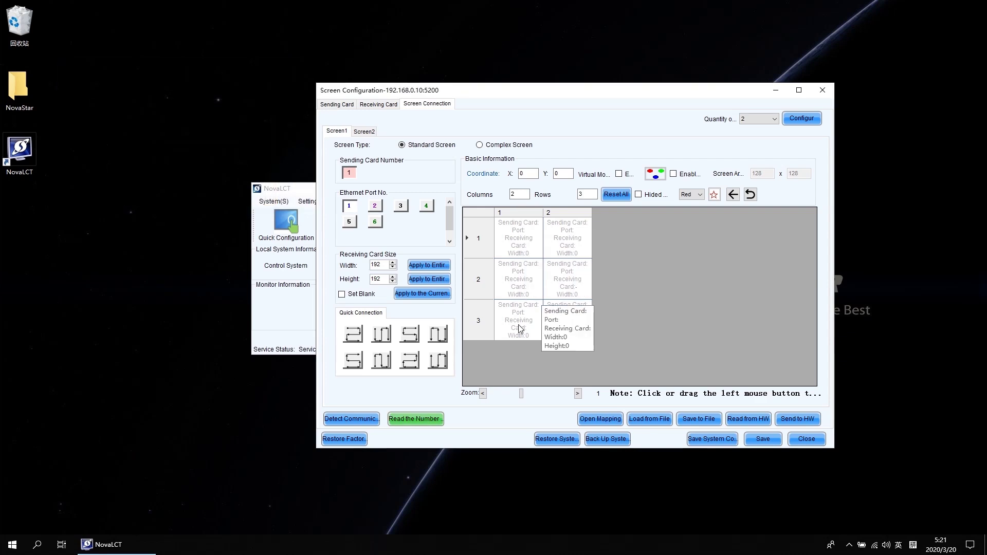
Chain Screen1's six cards from row 3, column 1 up to row 1, column 2, then select Screen2.
left_click(520, 329)
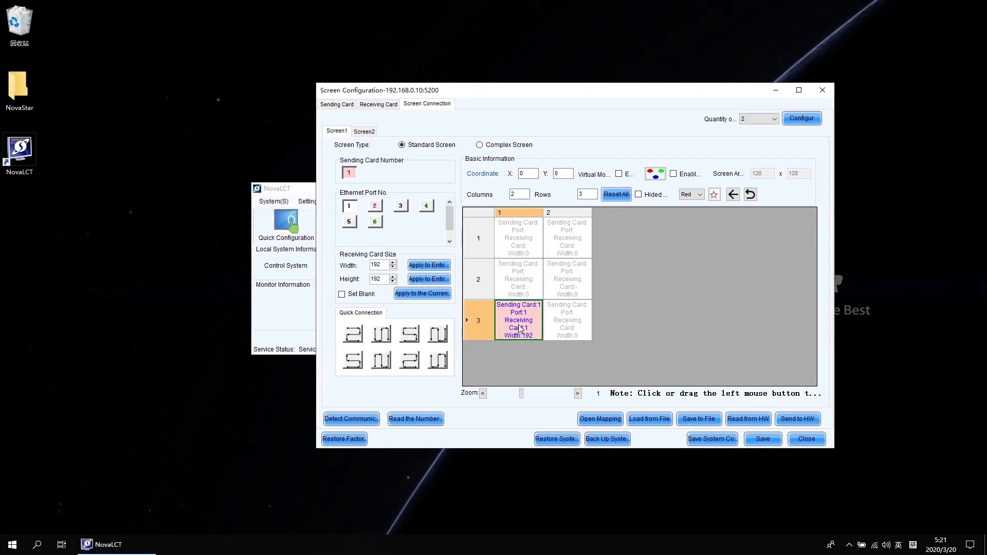
left_click(564, 331)
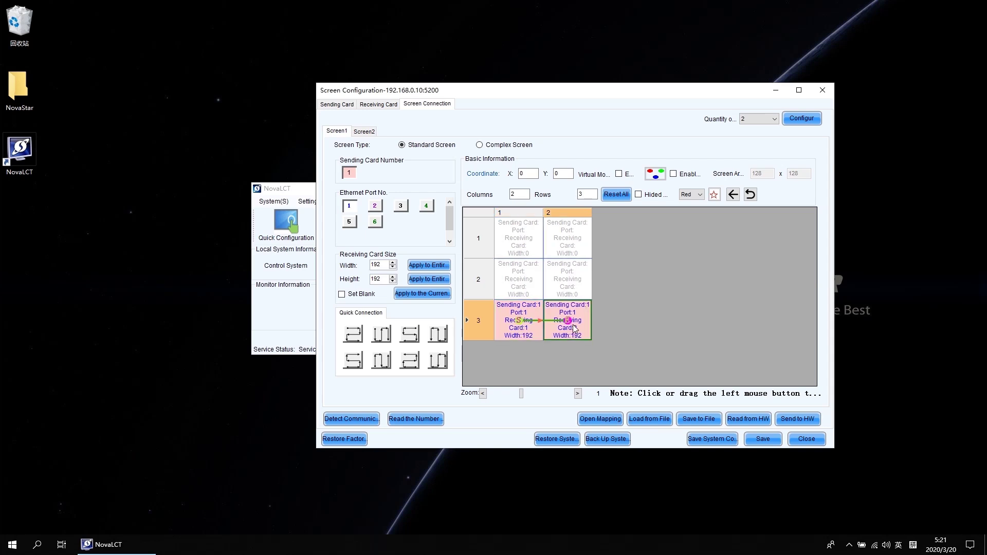
left_click(574, 286)
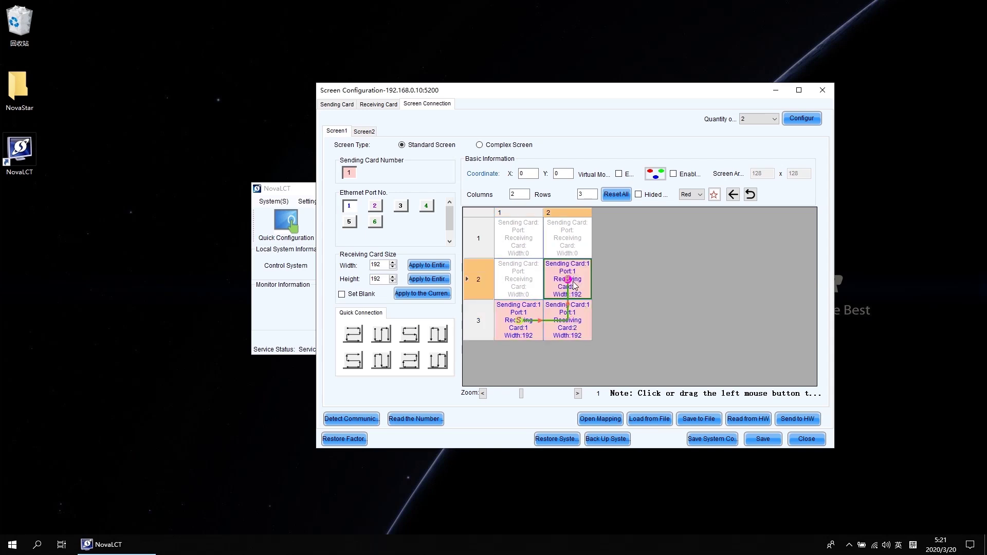
left_click(520, 284)
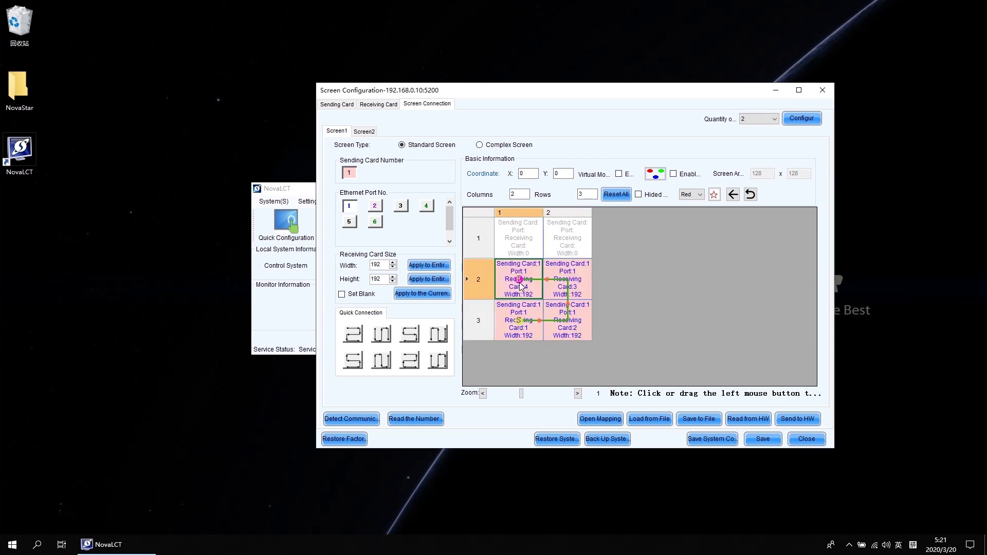
left_click(525, 247)
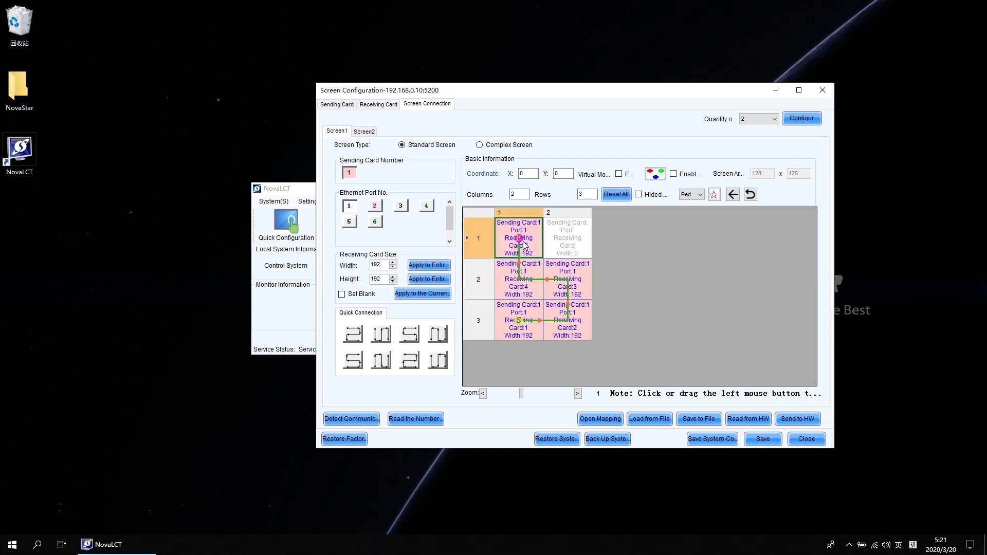
left_click(579, 238)
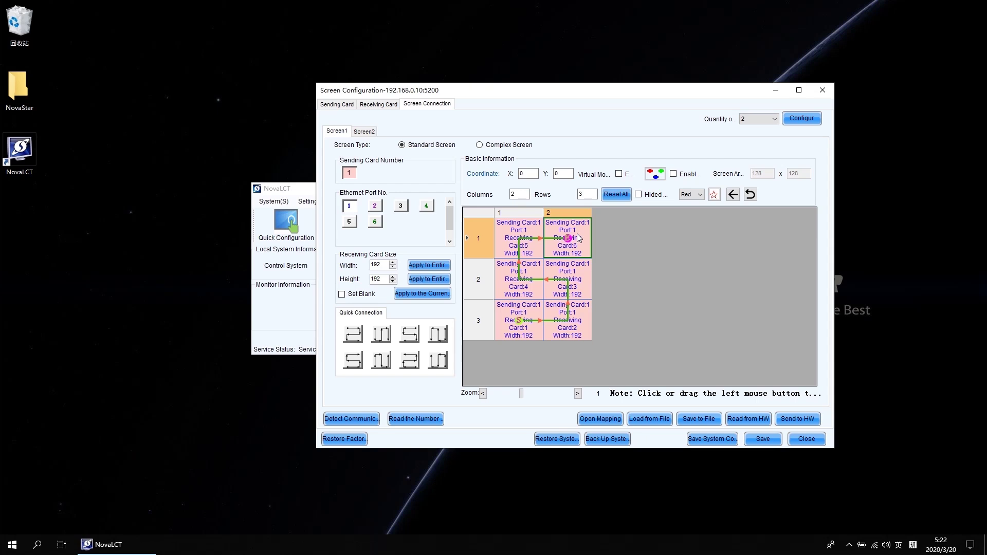
left_click(366, 132)
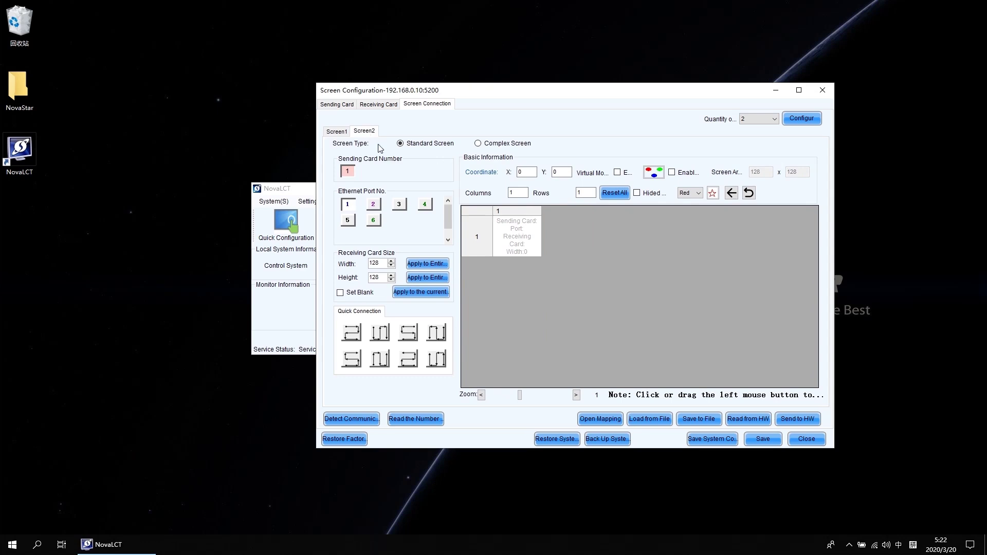
Set Screen2 to 2 columns by 3 rows on Ethernet port 2.
double_click(516, 192)
type("2")
key("Tab")
type("3")
left_click(374, 205)
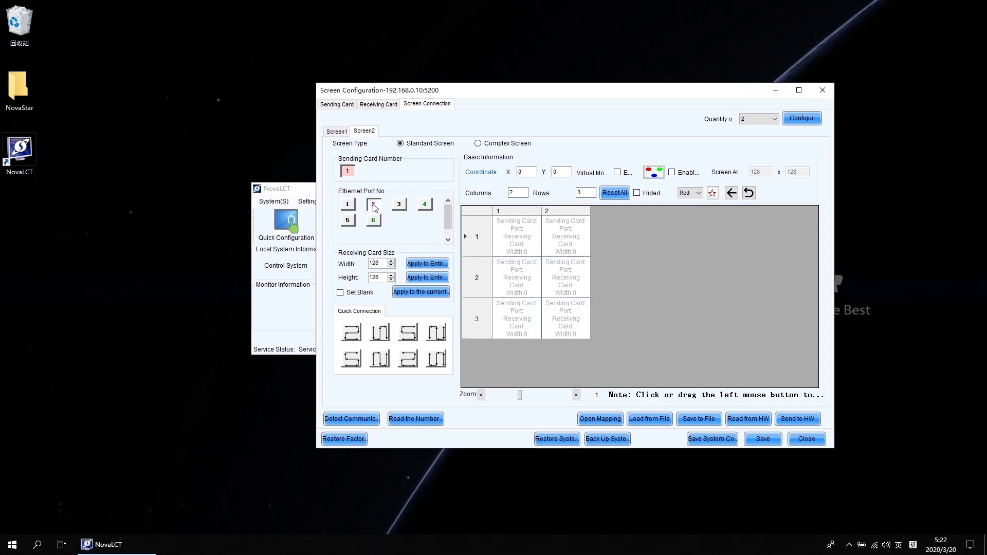
Make Screen2's receiving cards 192×192 and apply a quick-connection pattern starting at row 3, column 1.
double_click(377, 263)
type("192")
double_click(377, 277)
type("192")
left_click(351, 359)
left_click_drag(351, 359, 568, 250)
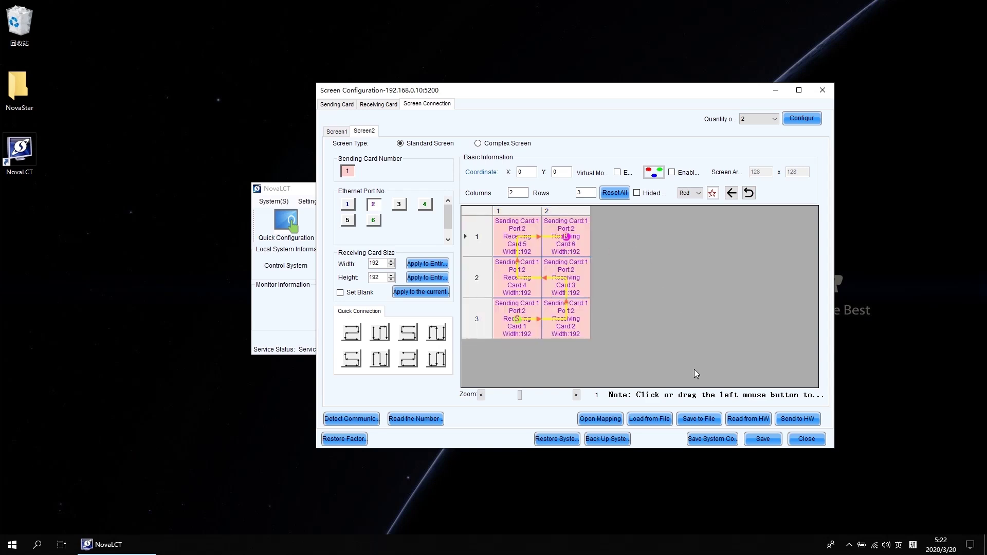
Send both screen layouts to the hardware and save them there.
left_click(799, 417)
left_click(554, 310)
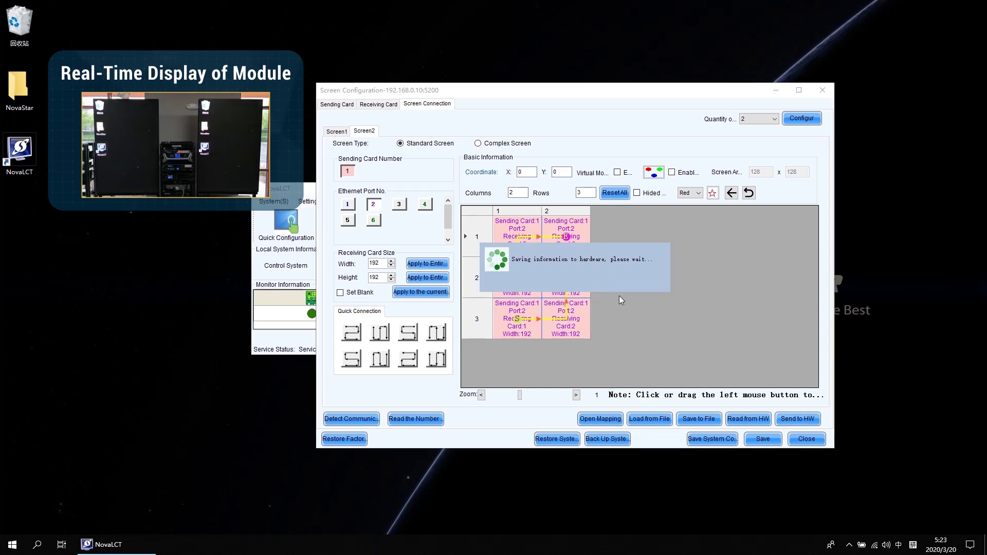
left_click(581, 288)
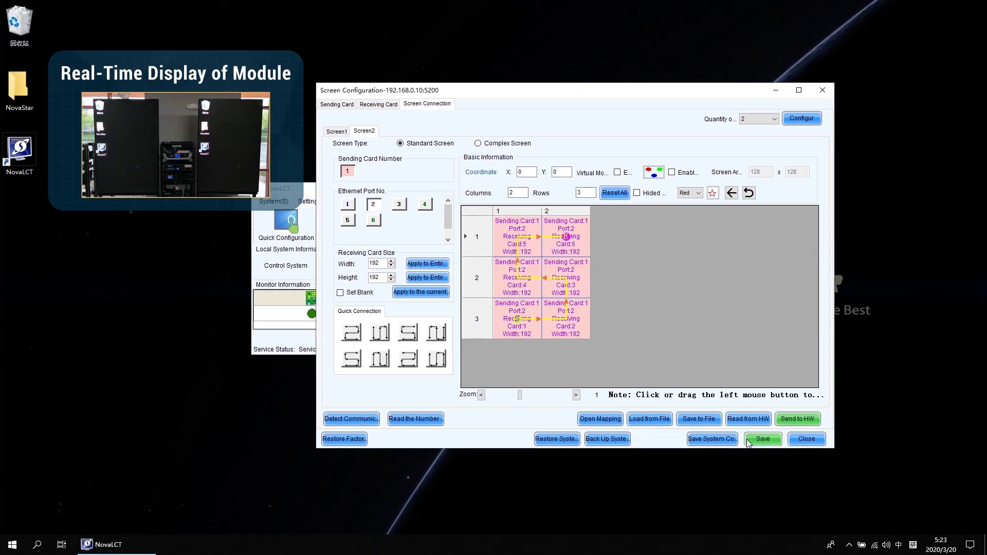
left_click(768, 440)
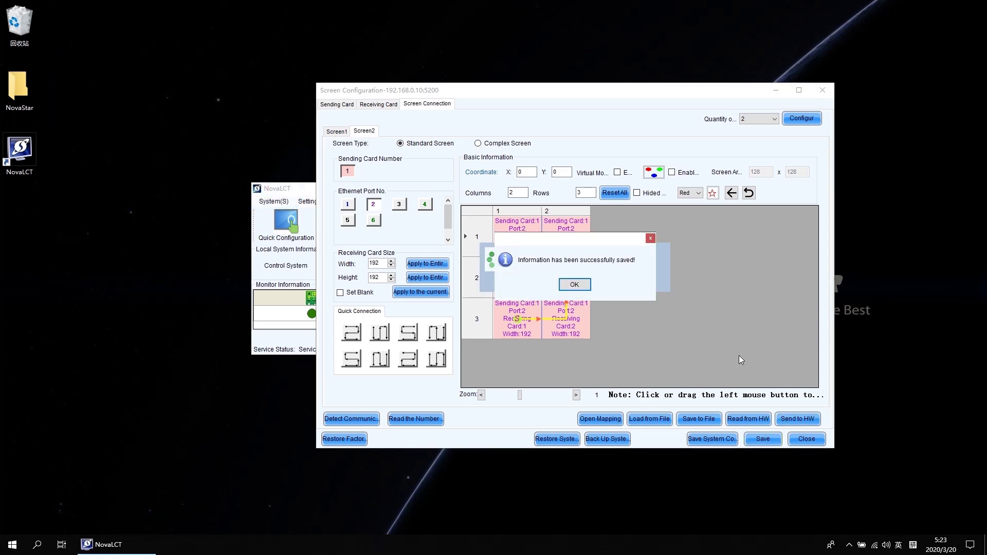
left_click(575, 285)
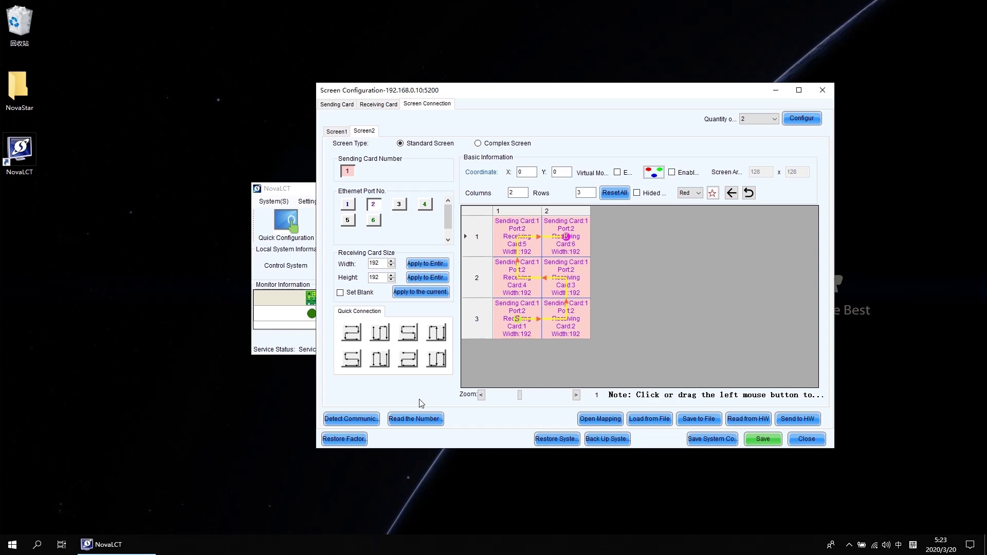
left_click(359, 422)
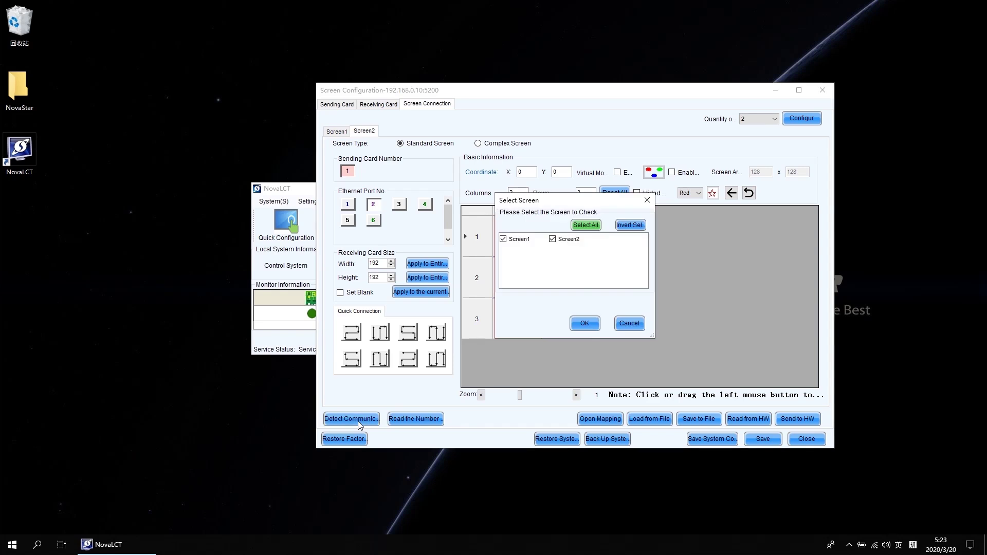
Confirm both screens communicate and each output port reports six receiving cards, then close Screen Configuration.
left_click(587, 323)
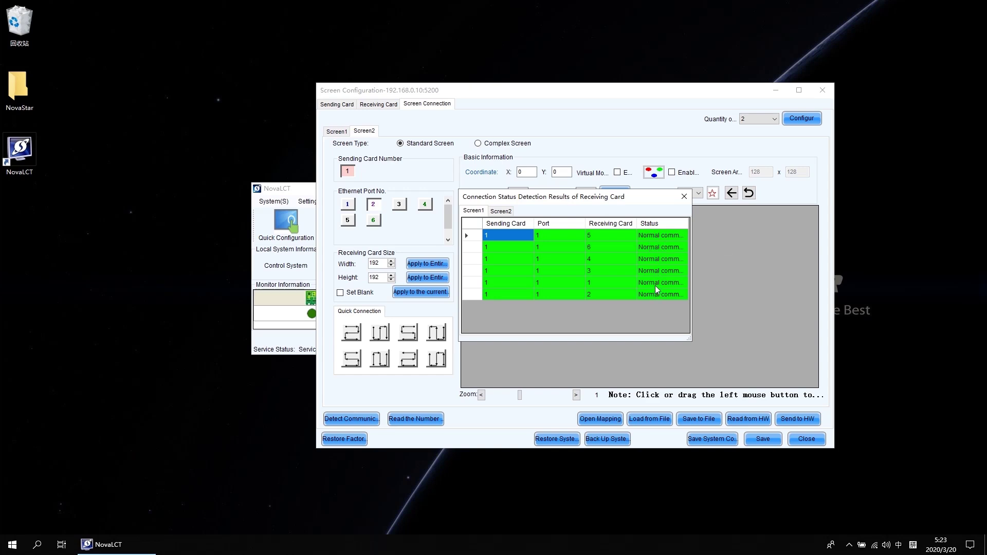
left_click(684, 198)
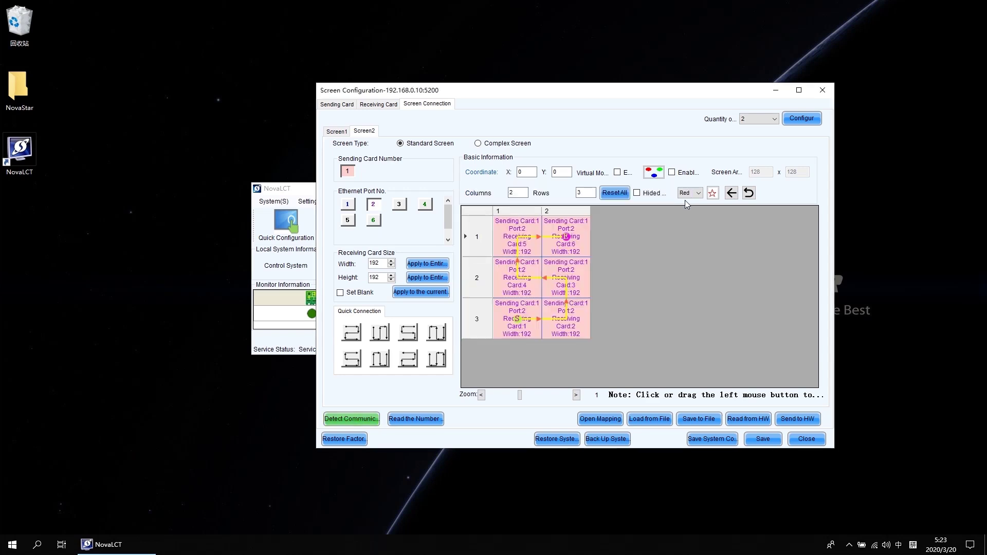
left_click(418, 418)
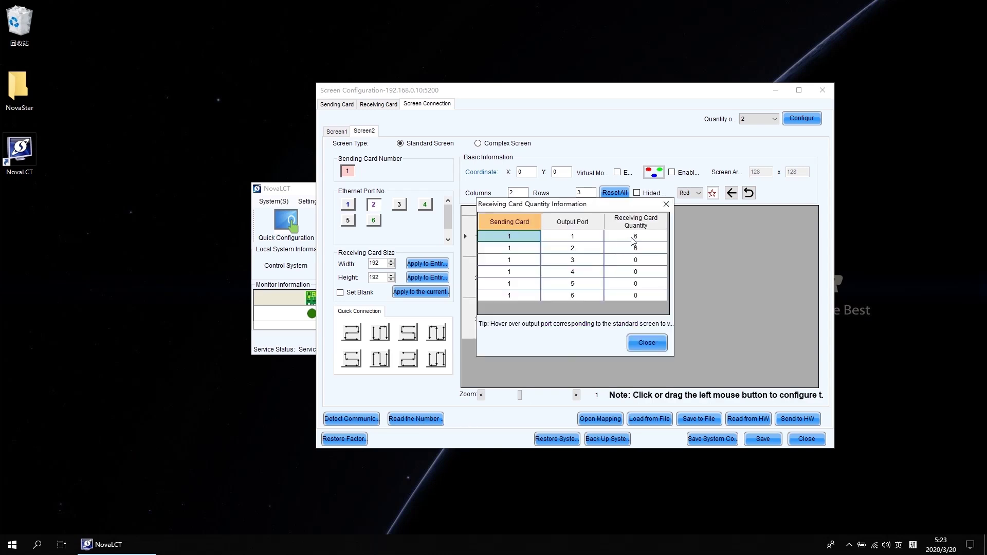
left_click(635, 239)
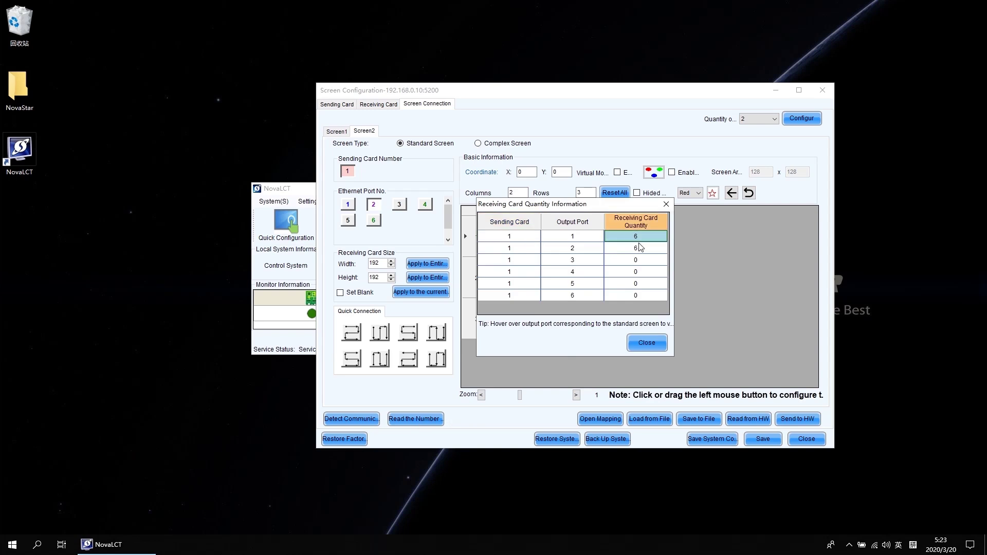
left_click(640, 250)
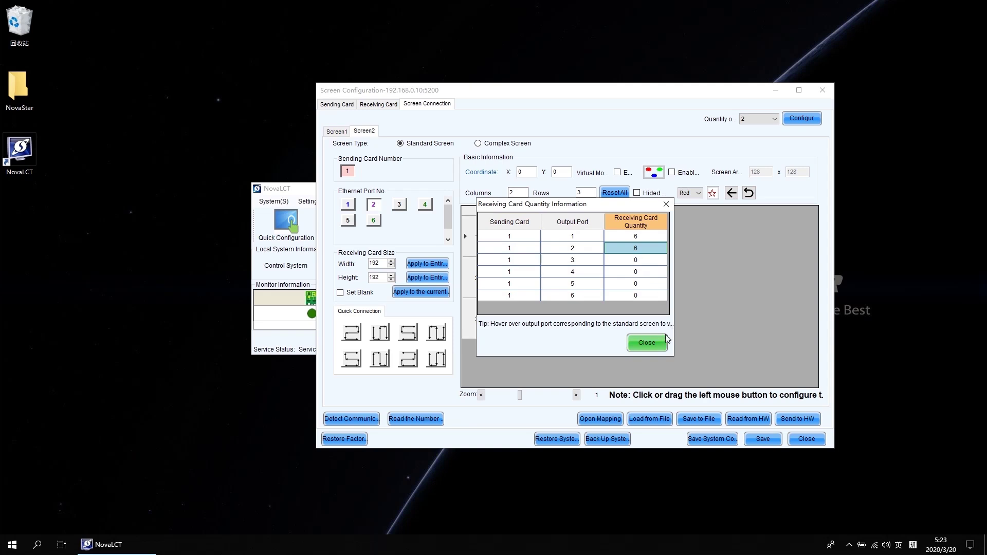
left_click(657, 348)
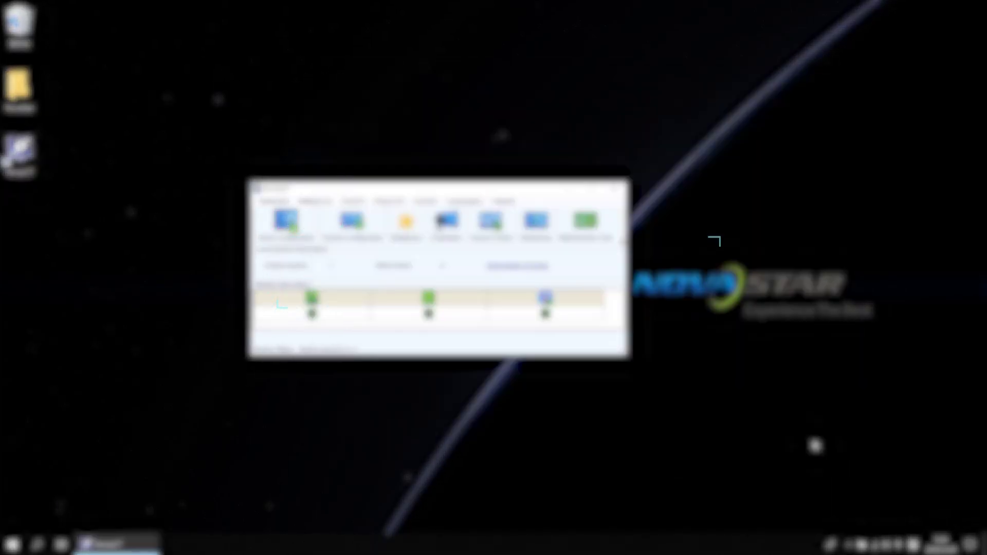
left_click(807, 441)
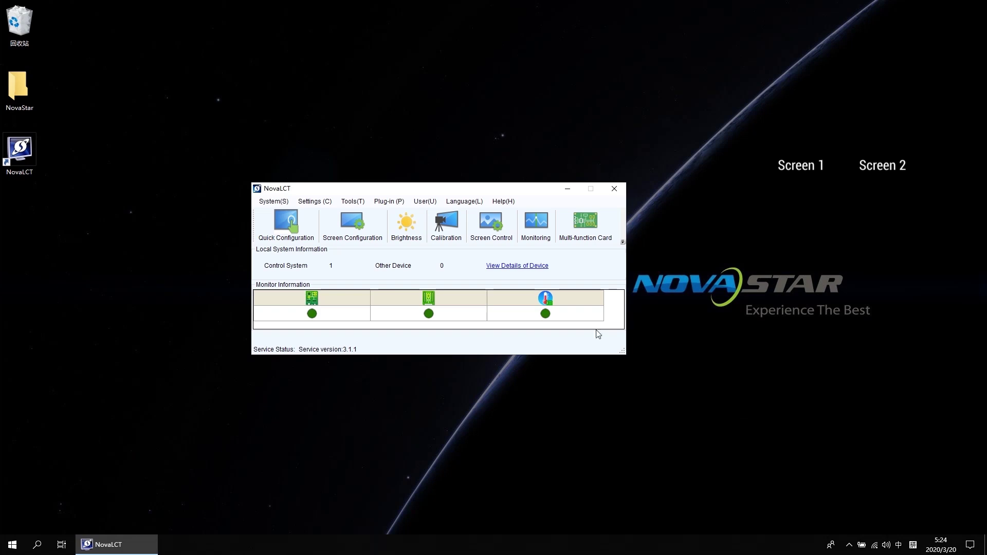
Lower Screen1's brightness to 15 (5.9%) and Screen2's to 17 (6.7%).
left_click(410, 230)
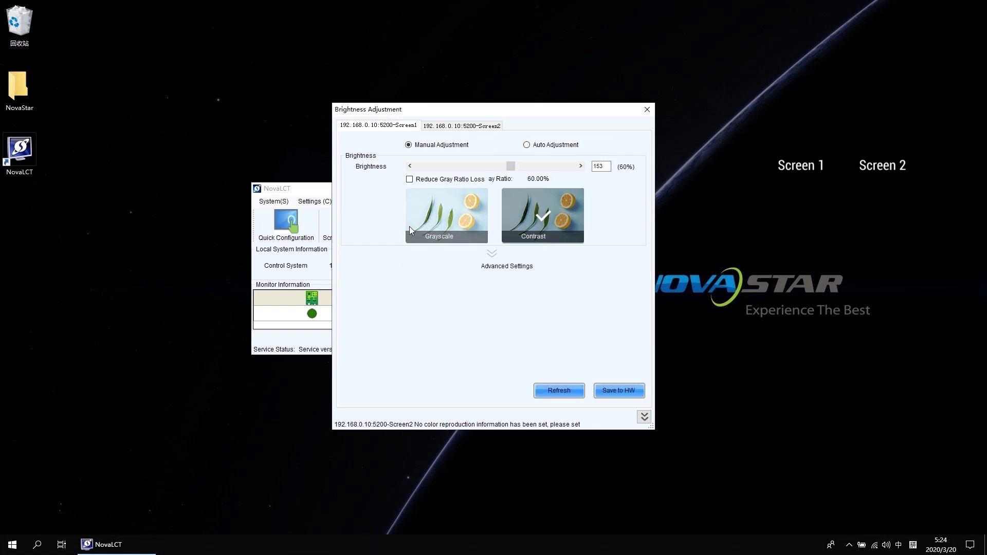
left_click(407, 130)
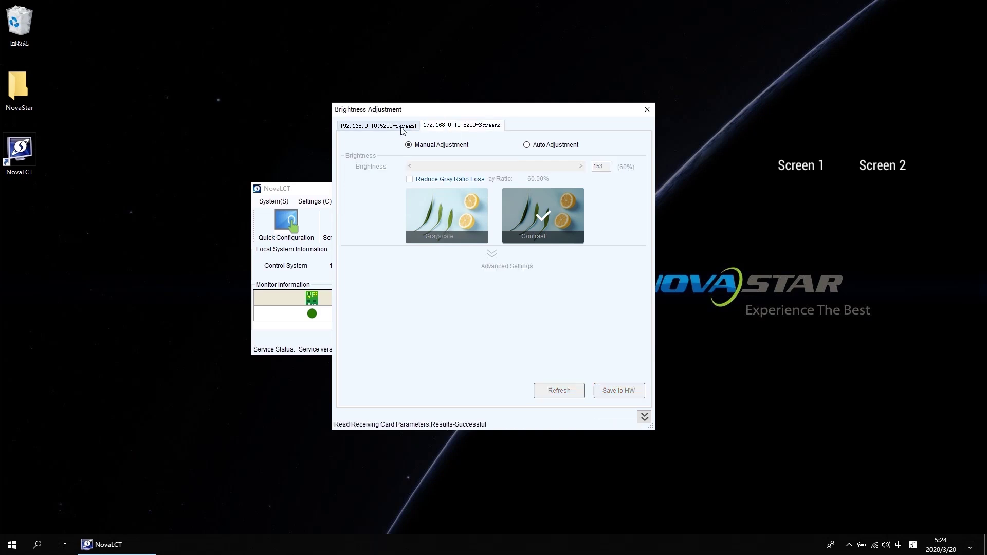
left_click(451, 127)
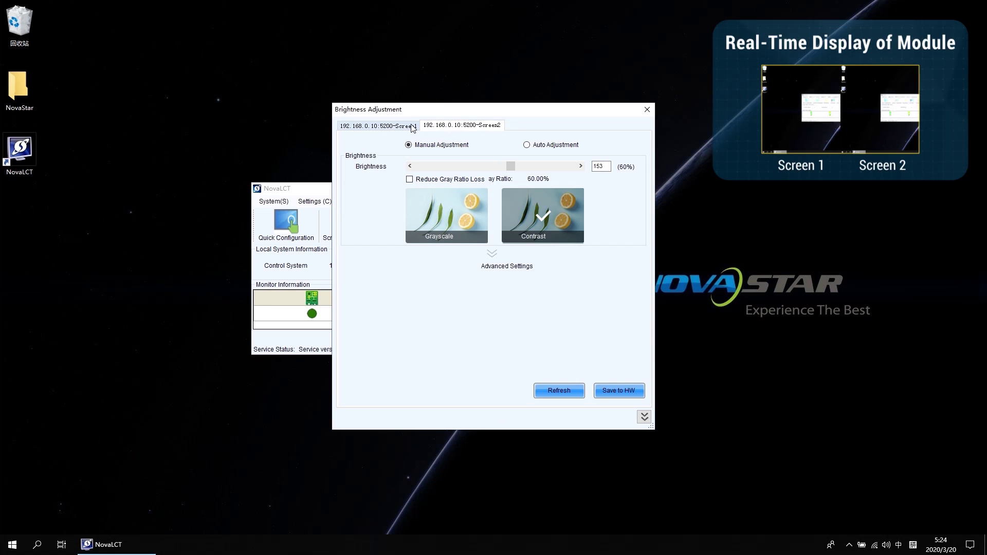
left_click(413, 128)
left_click_drag(510, 166, 427, 169)
left_click(471, 126)
left_click_drag(510, 170, 430, 171)
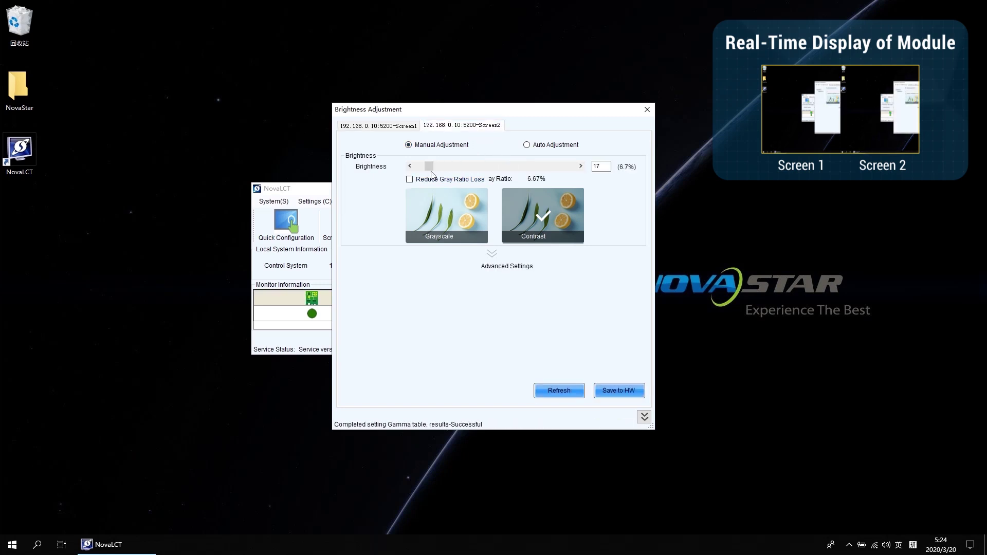
left_click(646, 110)
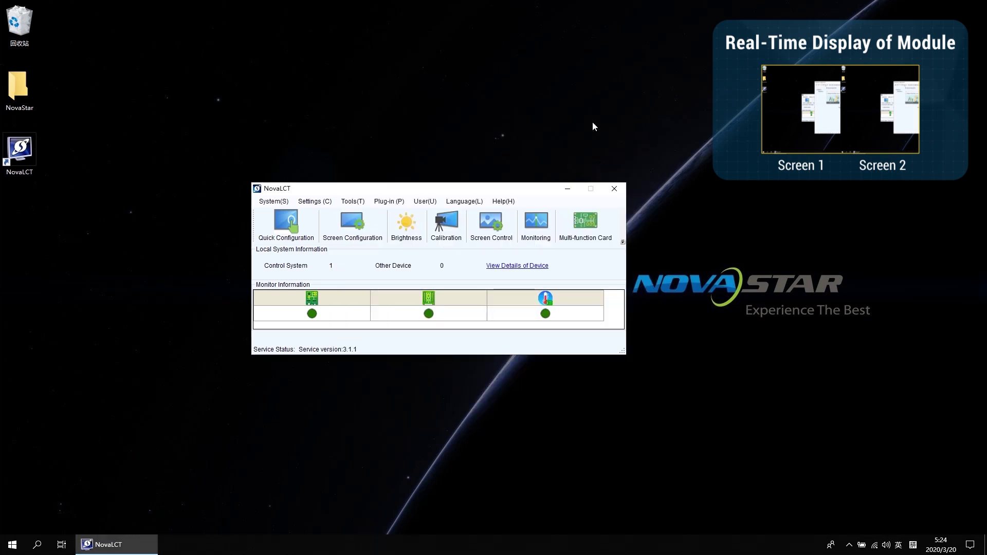
Launch MonitorSite, confirm all six receiving cards are Normal on both screens, and close it.
left_click(537, 224)
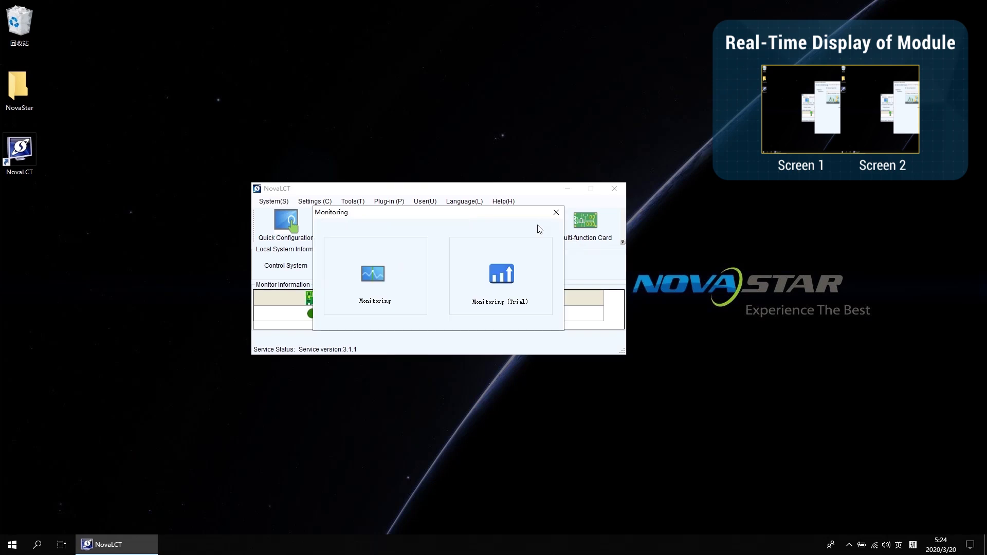
left_click(376, 275)
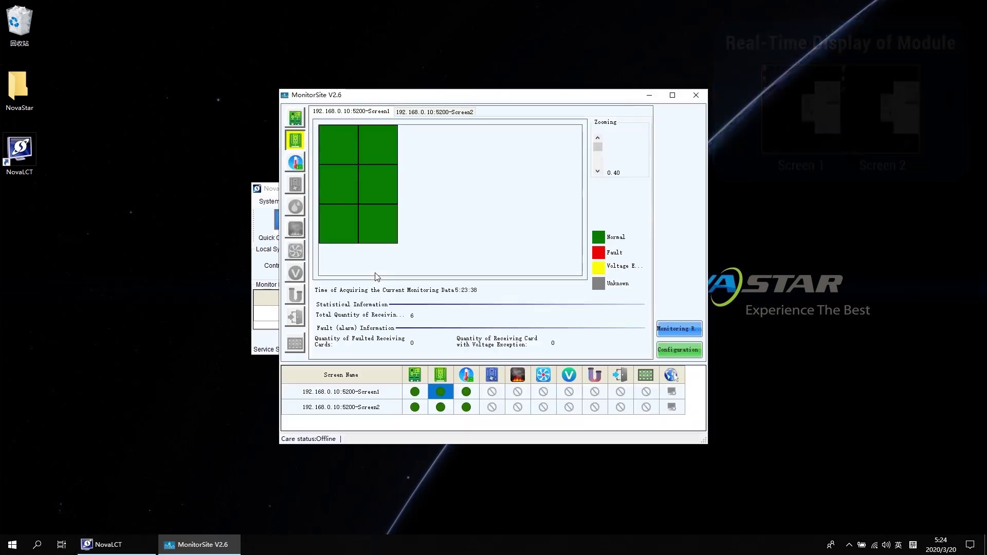
left_click(415, 114)
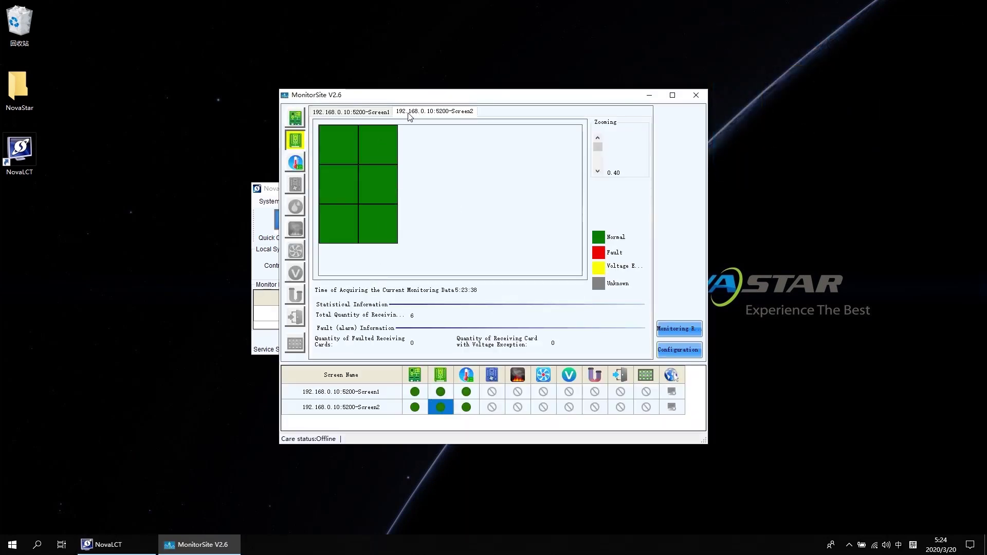
left_click(377, 115)
left_click(431, 115)
left_click(695, 94)
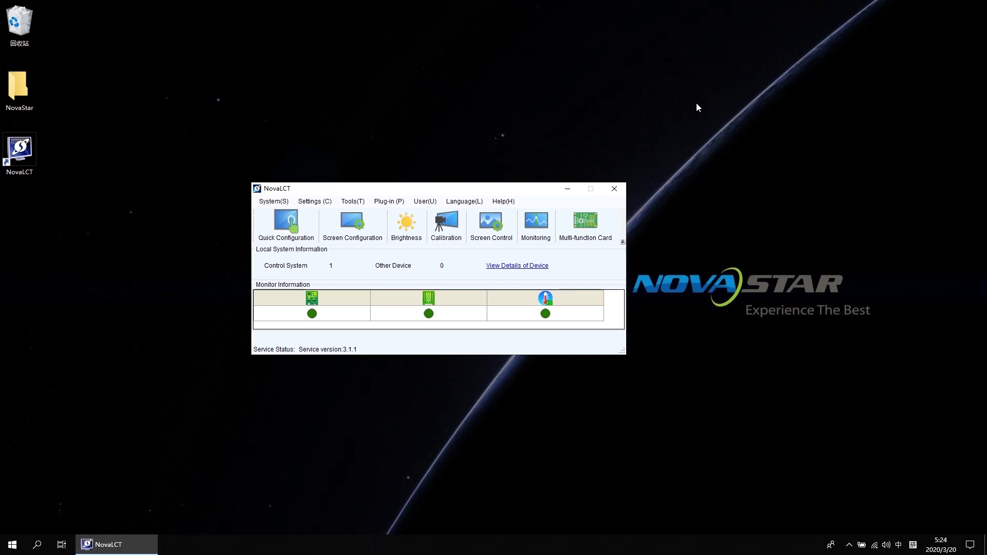
In Multiple-screen Management, add a combined screen named 'Demo' with Number of Screen set to 2.
left_click(325, 203)
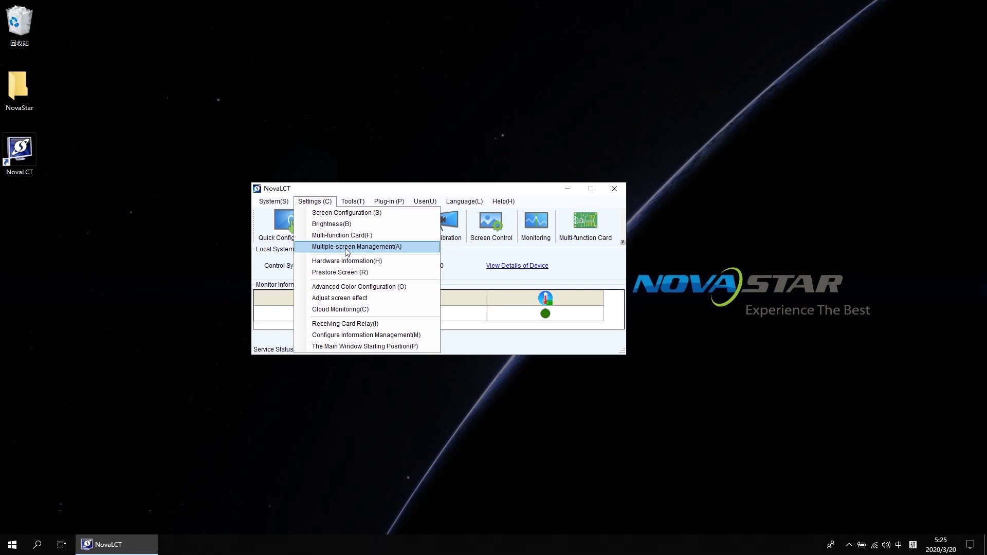
left_click(348, 249)
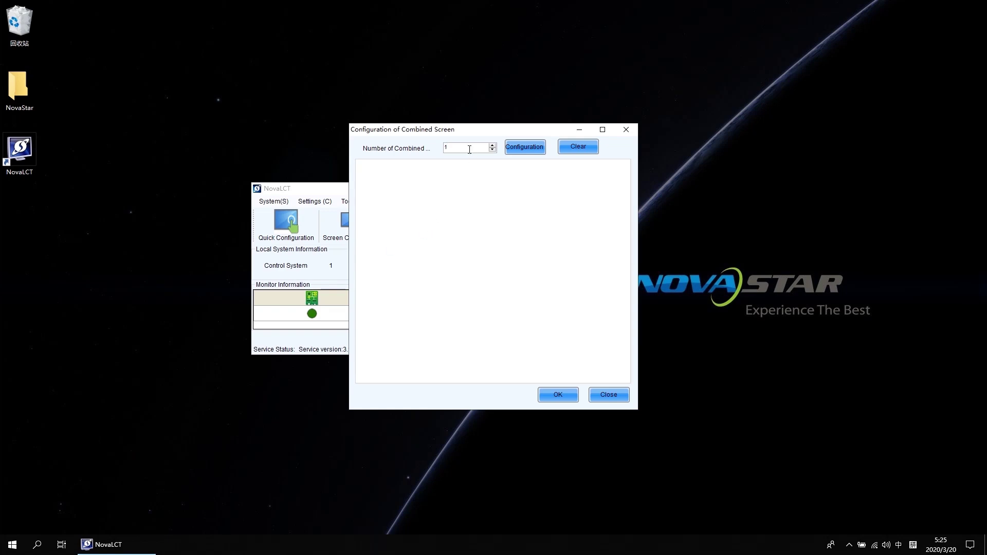
left_click(530, 146)
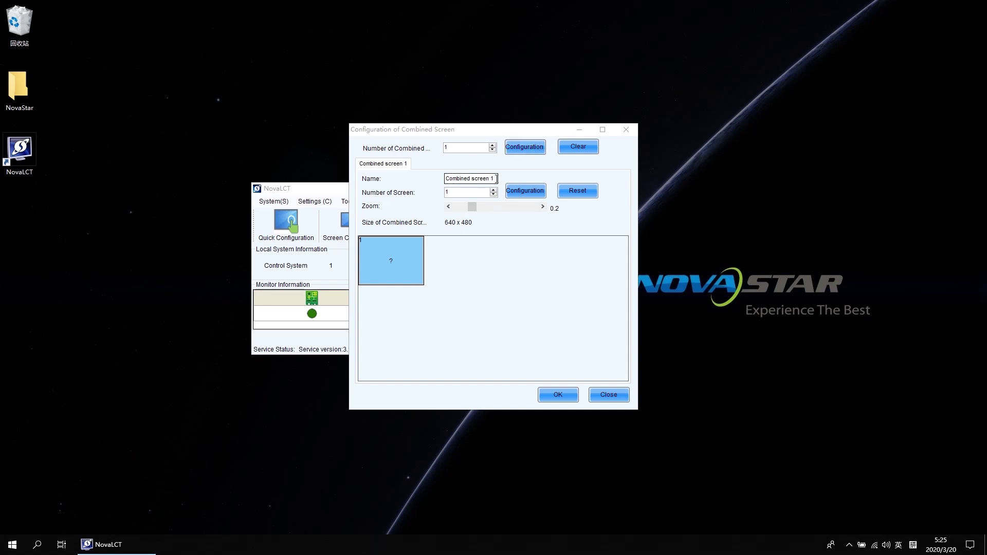
left_click_drag(497, 178, 445, 179)
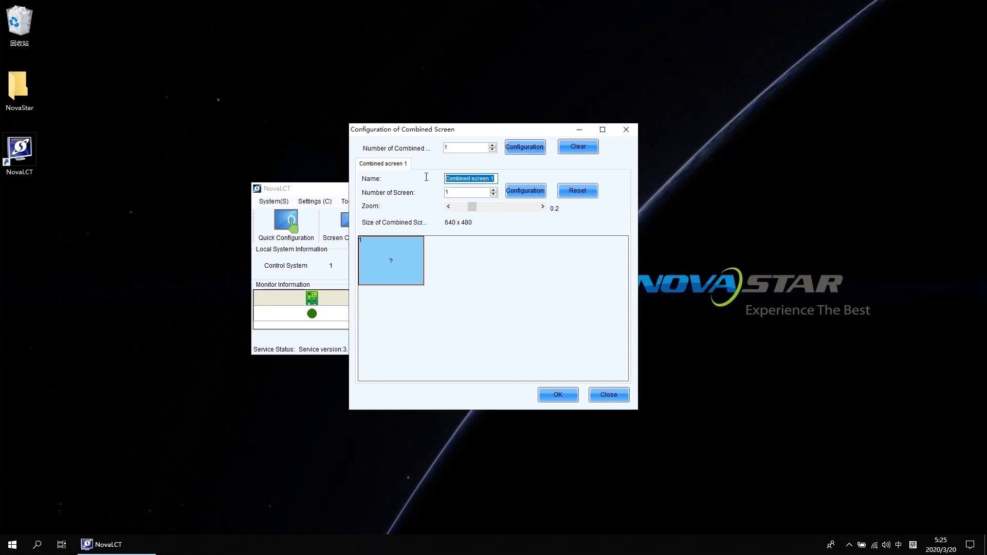
key("BackSpace")
key("shift")
type("Demo")
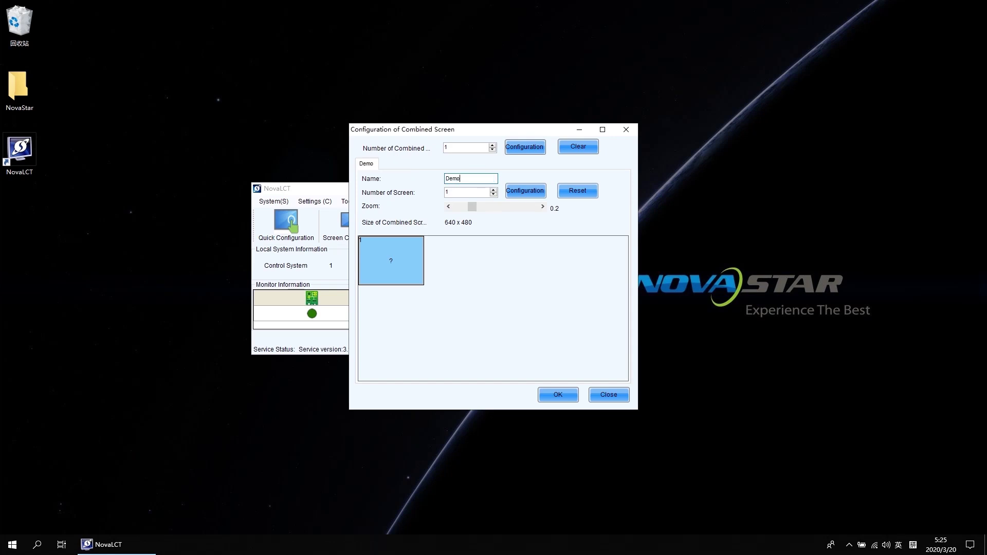
key("Tab")
type("2")
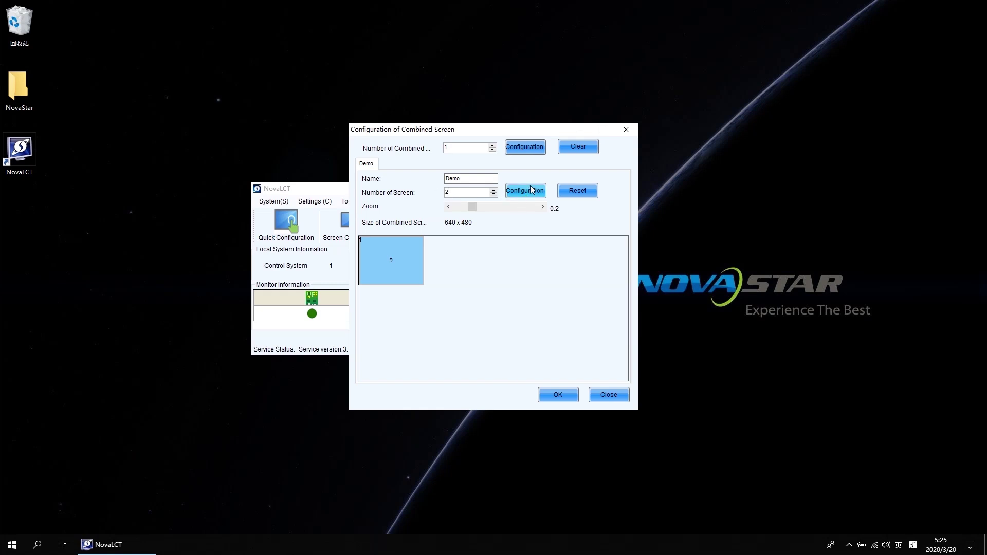
left_click(532, 190)
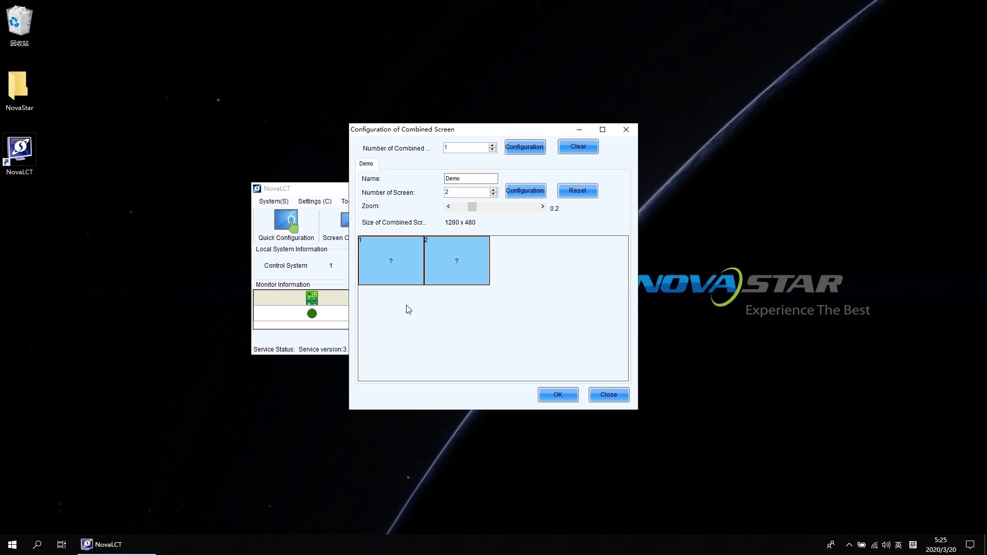
Assign screen 1 to tile 1 and screen 2 to tile 2, placed side by side at 768×576, and confirm.
left_click(391, 265)
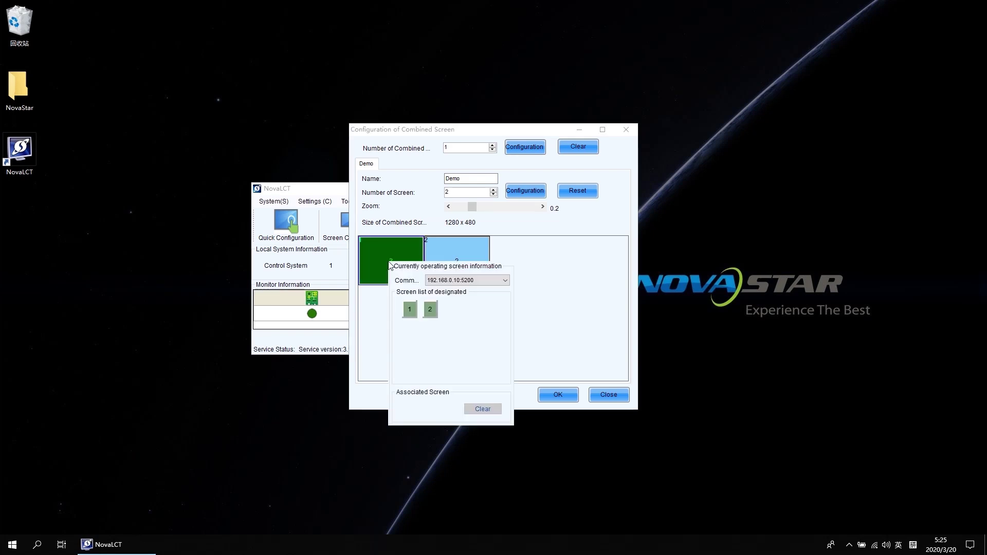
left_click(410, 309)
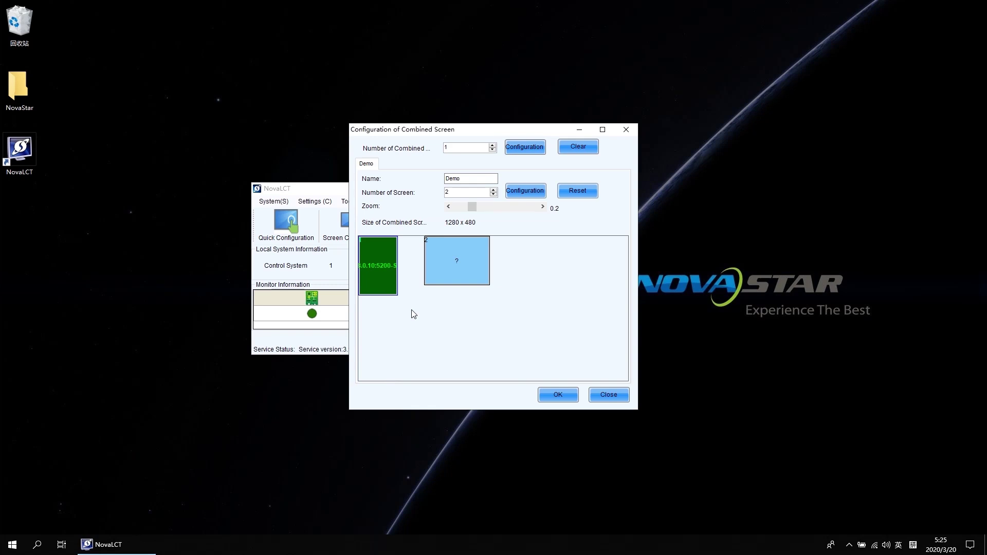
left_click(460, 278)
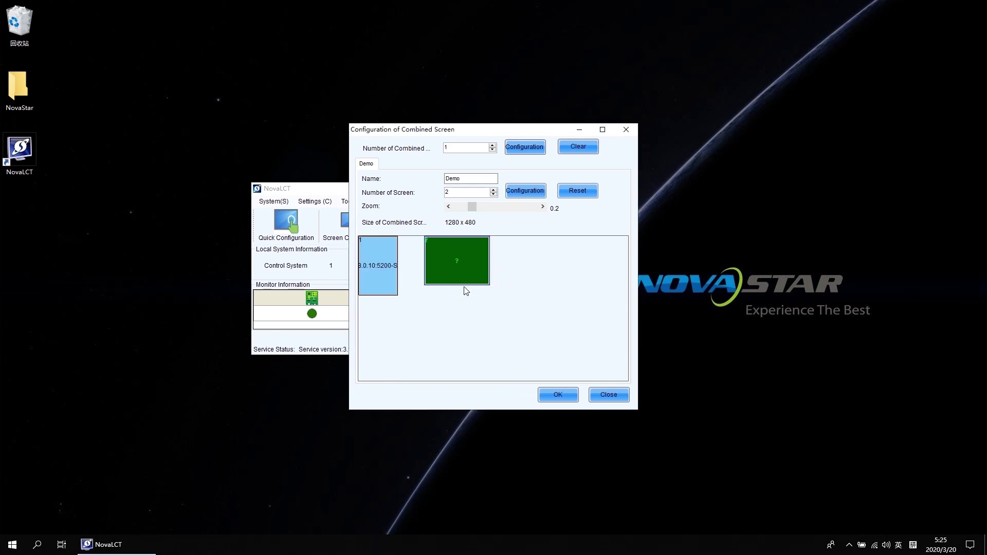
left_click(462, 272)
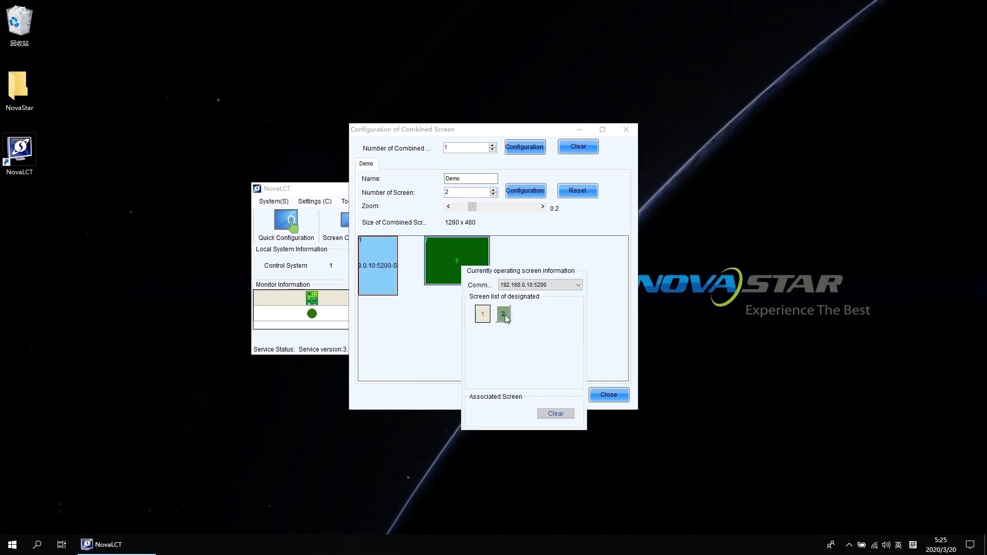
left_click(504, 314)
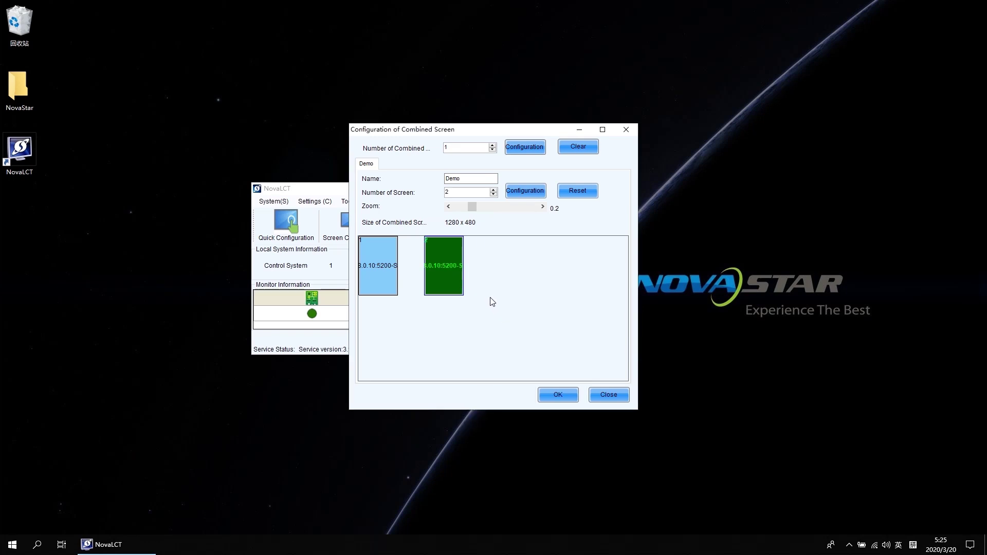
left_click_drag(457, 281, 429, 265)
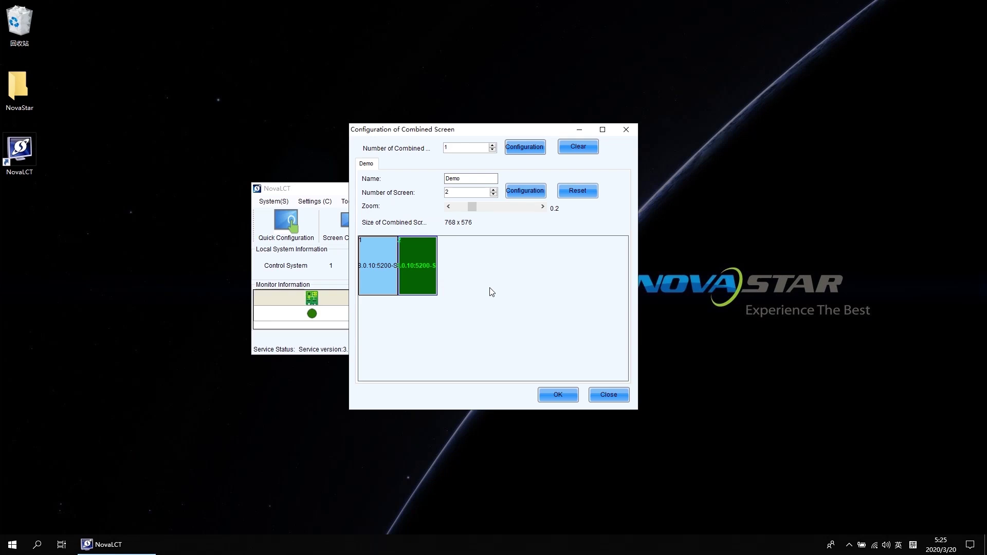
left_click(558, 395)
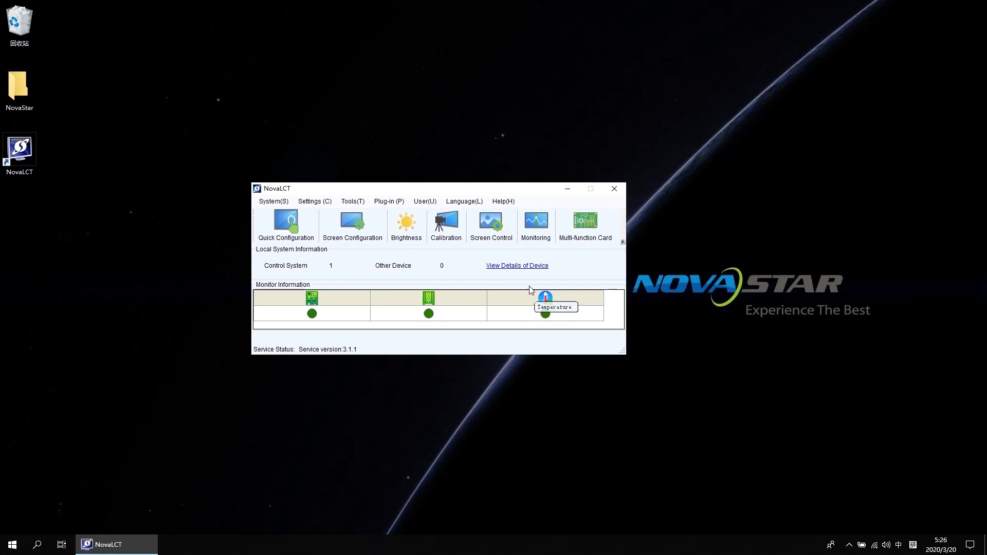
Check in MonitorSite that all 12 Demo receiving cards report Normal, then close it.
left_click(533, 223)
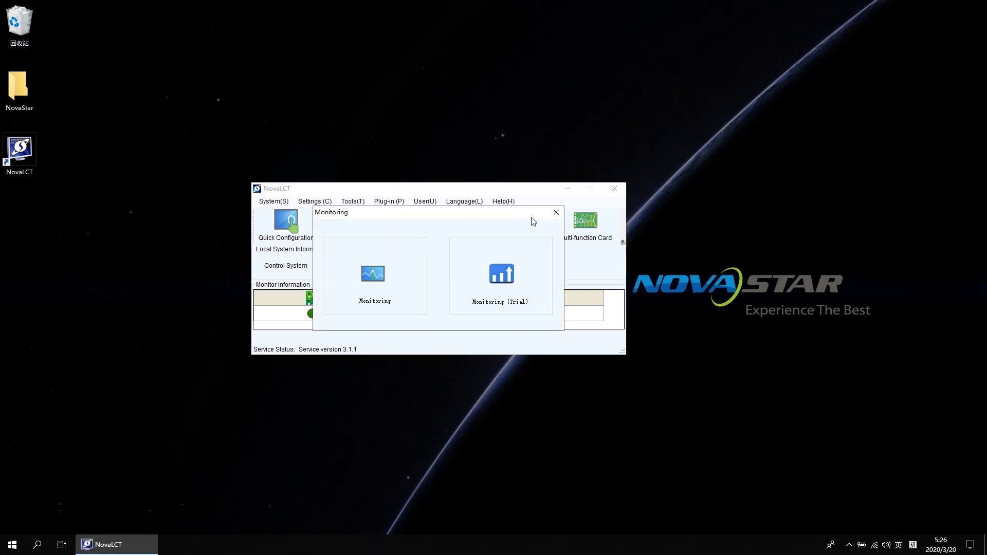
left_click(376, 275)
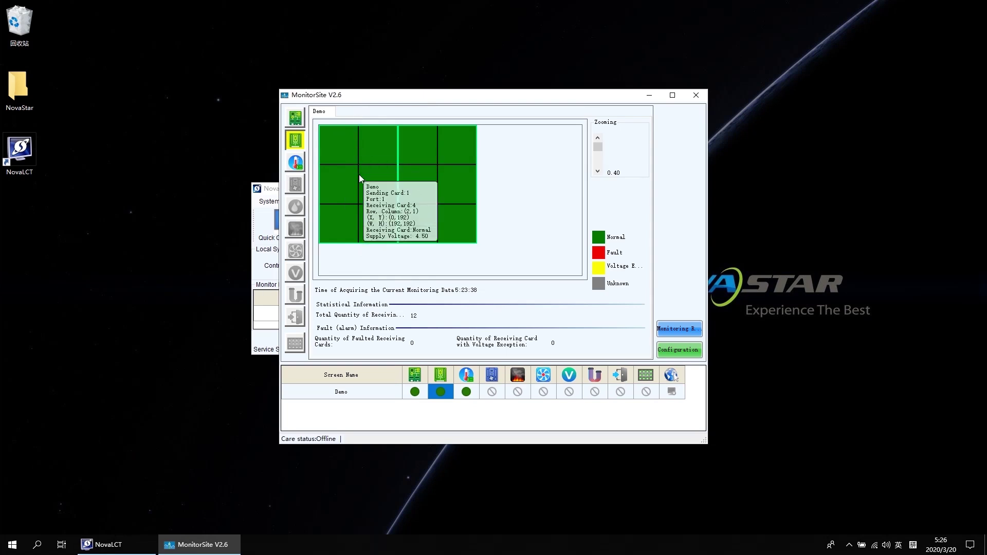
mouse_move(426, 175)
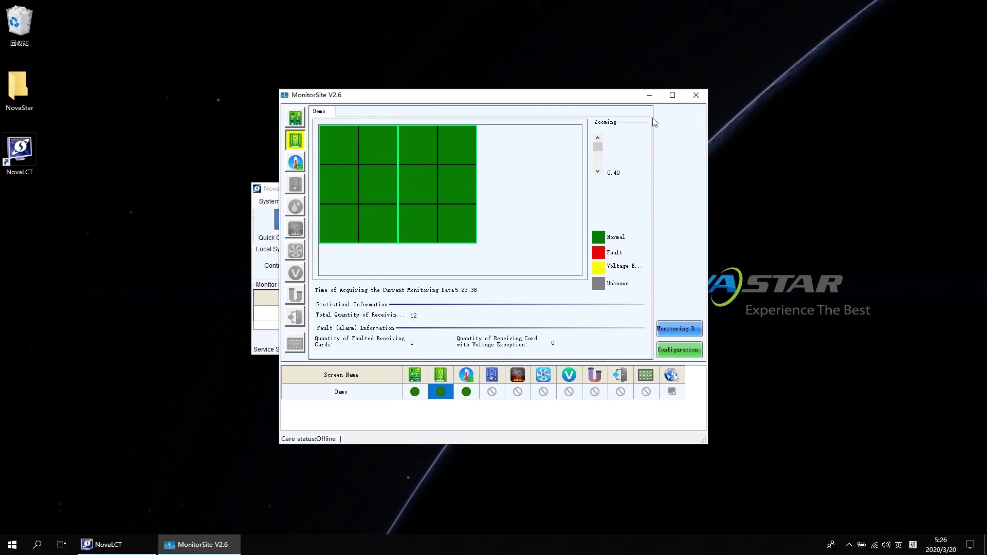
left_click(696, 95)
Set Demo's brightness to 26 (10.2%) and close the Brightness Adjustment dialog.
left_click(411, 223)
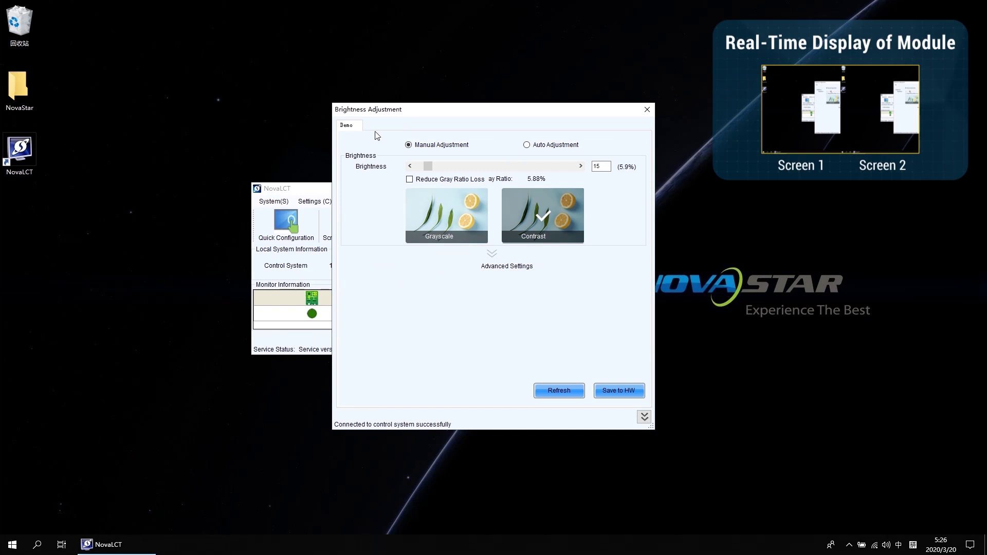
mouse_move(428, 166)
left_mouse_down()
mouse_move(572, 169)
mouse_move(436, 171)
left_mouse_up()
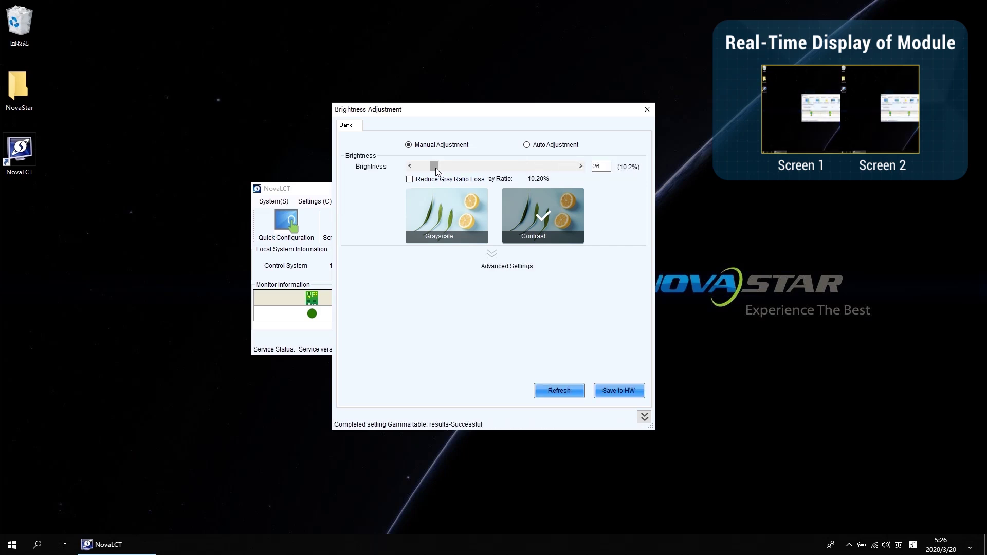
left_click(647, 109)
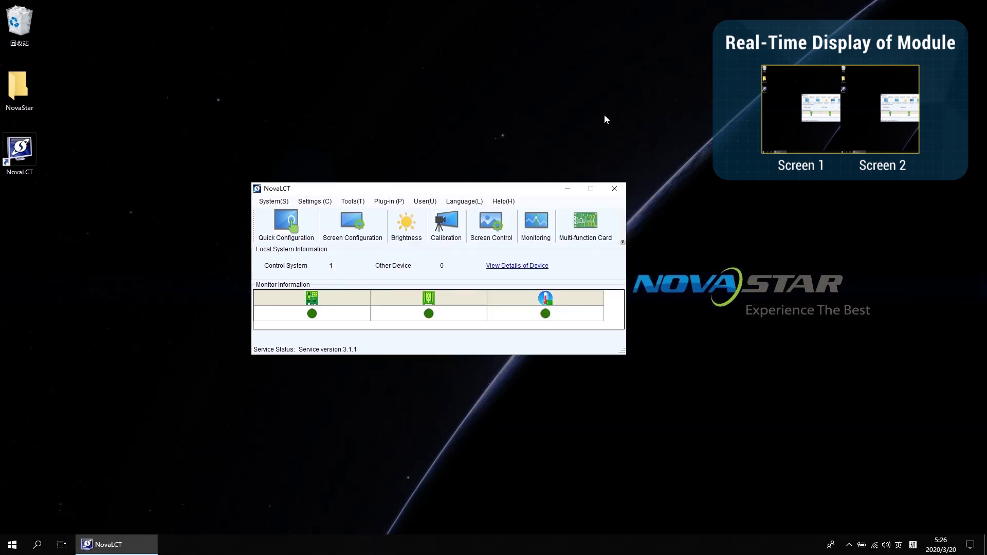